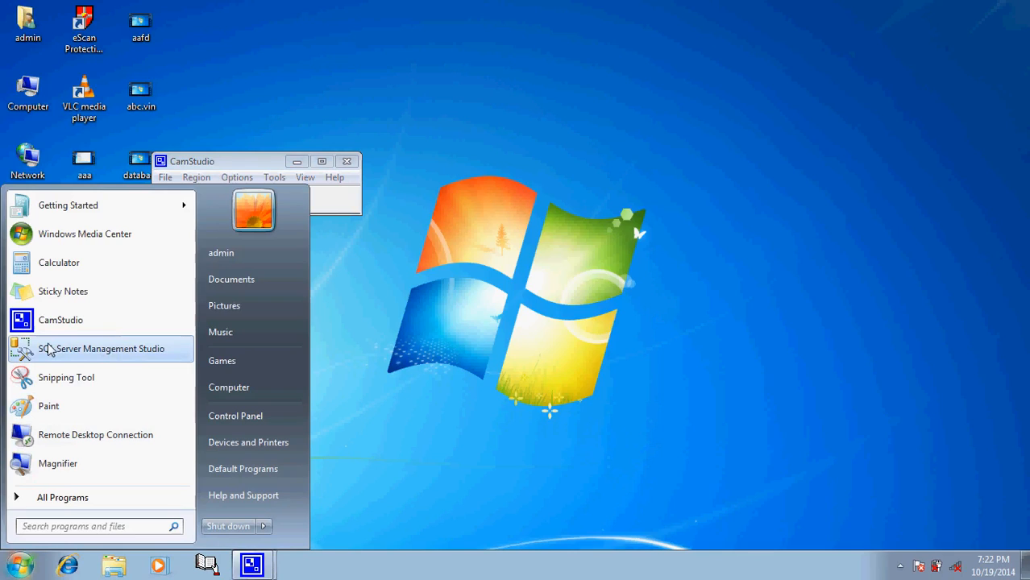
Step: Launch SQL Server Management Studio
click(48, 348)
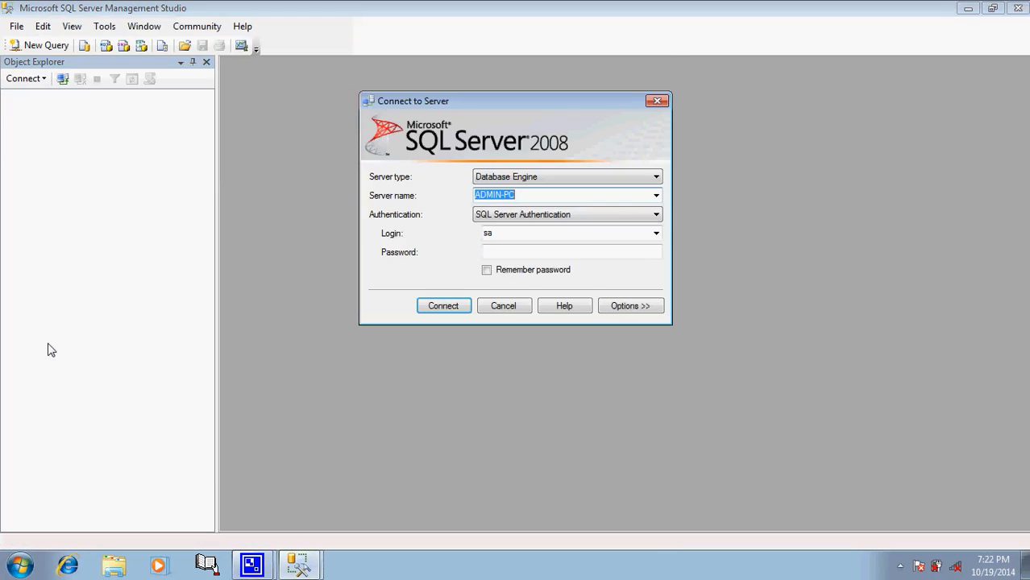
click(654, 215)
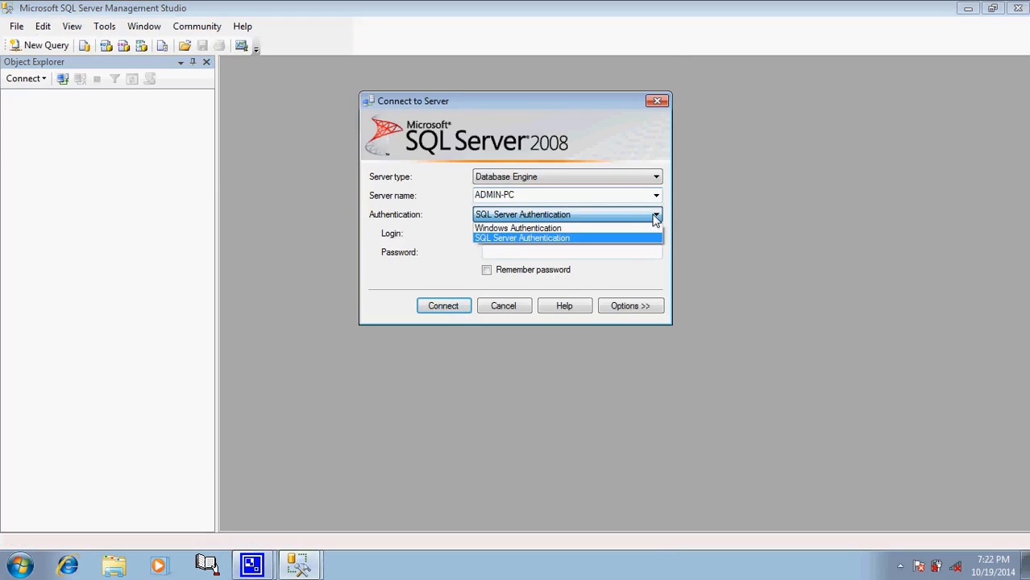
click(654, 215)
click(655, 216)
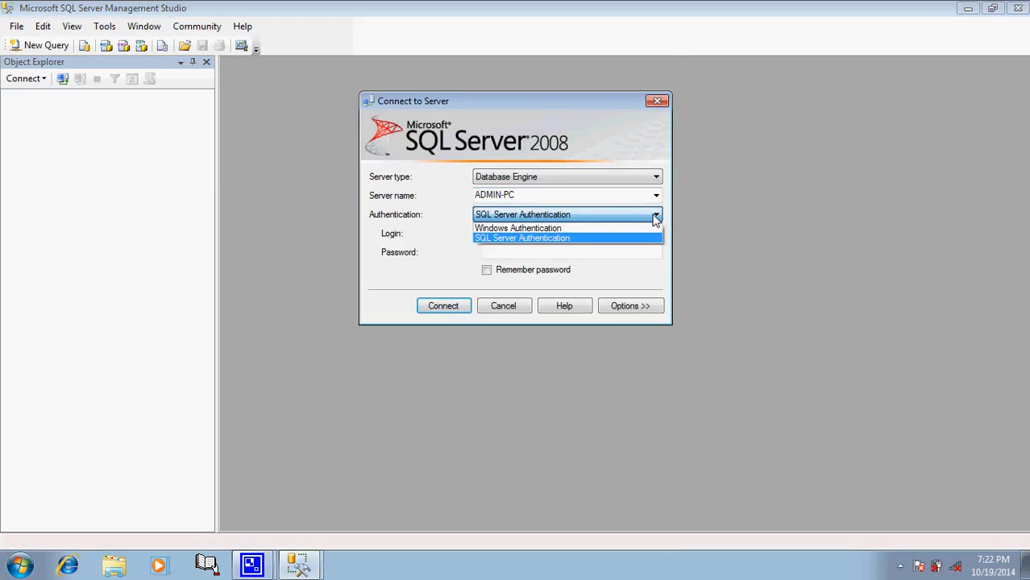
click(575, 229)
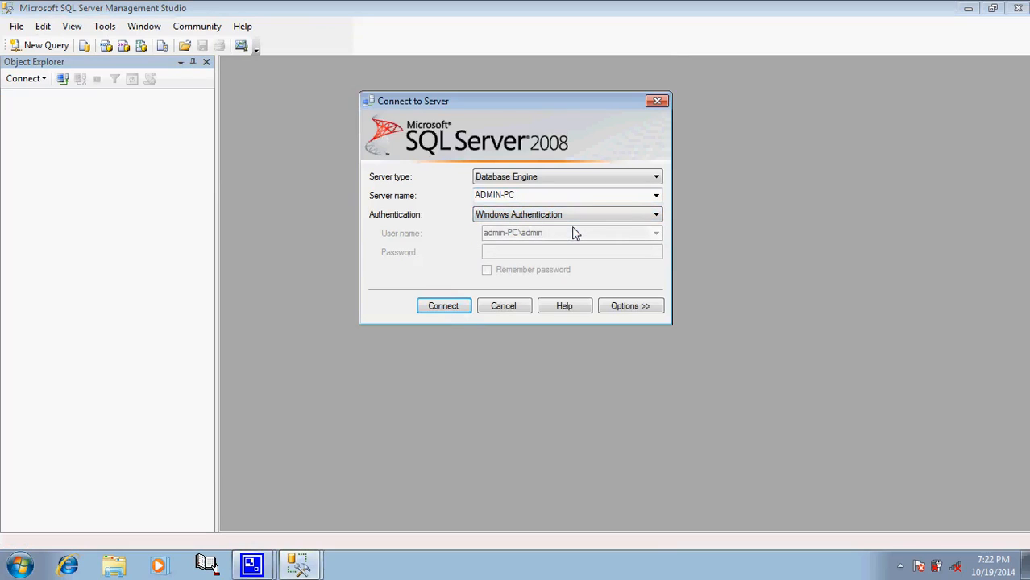
click(657, 216)
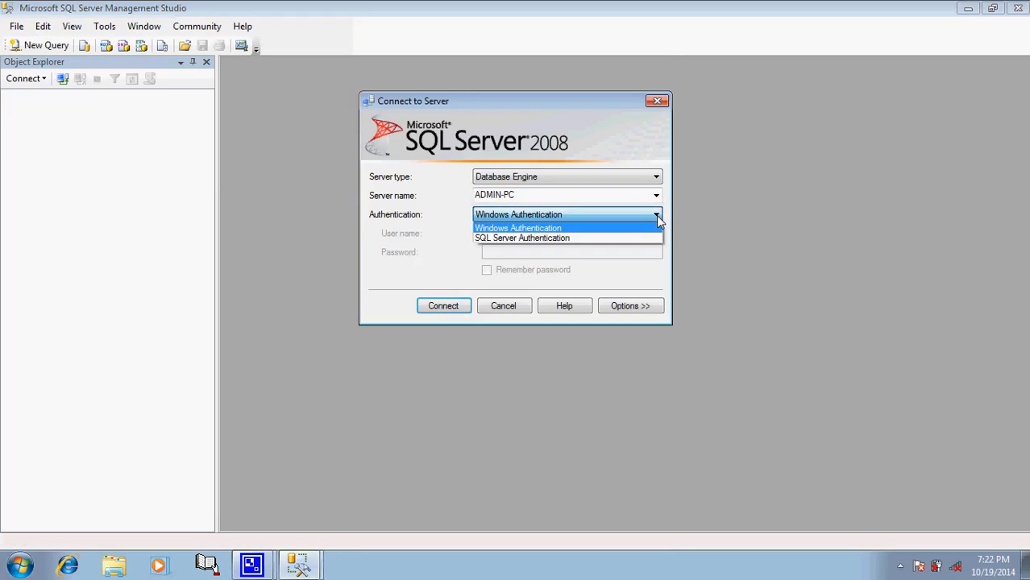
click(567, 239)
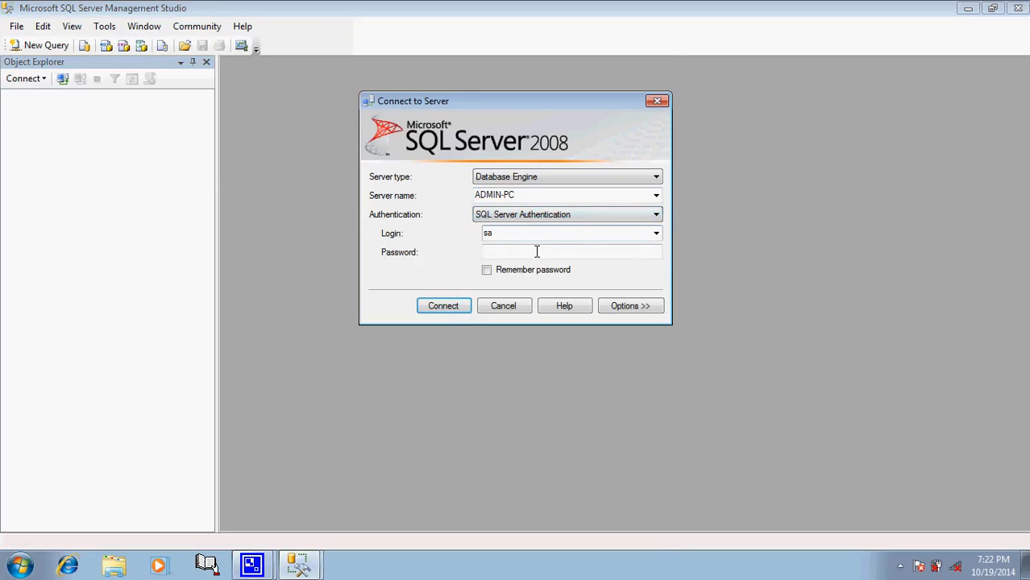
Step: Enter the sa login's password and connect to ADMIN-PC with SQL Server Authentication
click(537, 253)
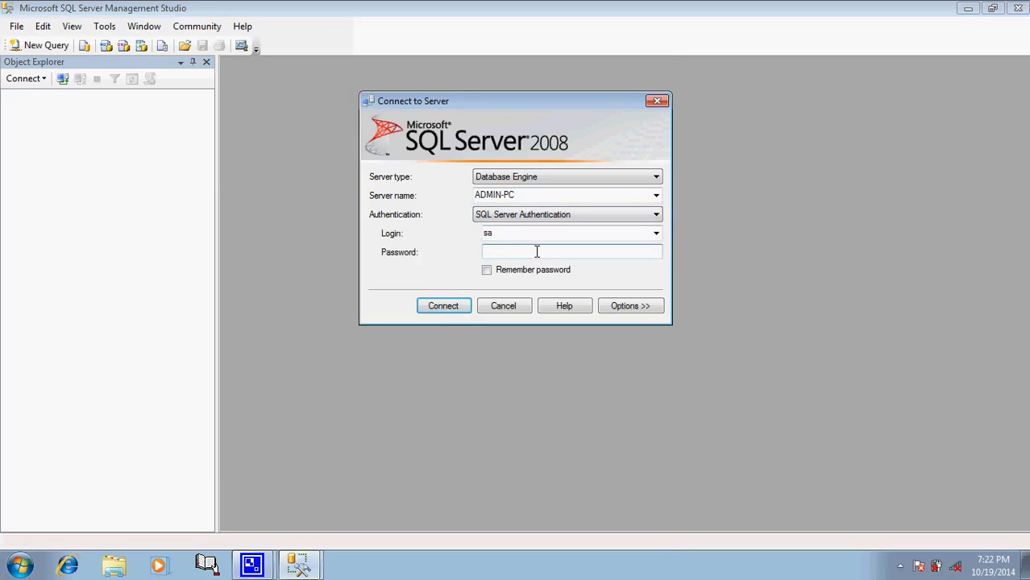
text(123456)
click(439, 306)
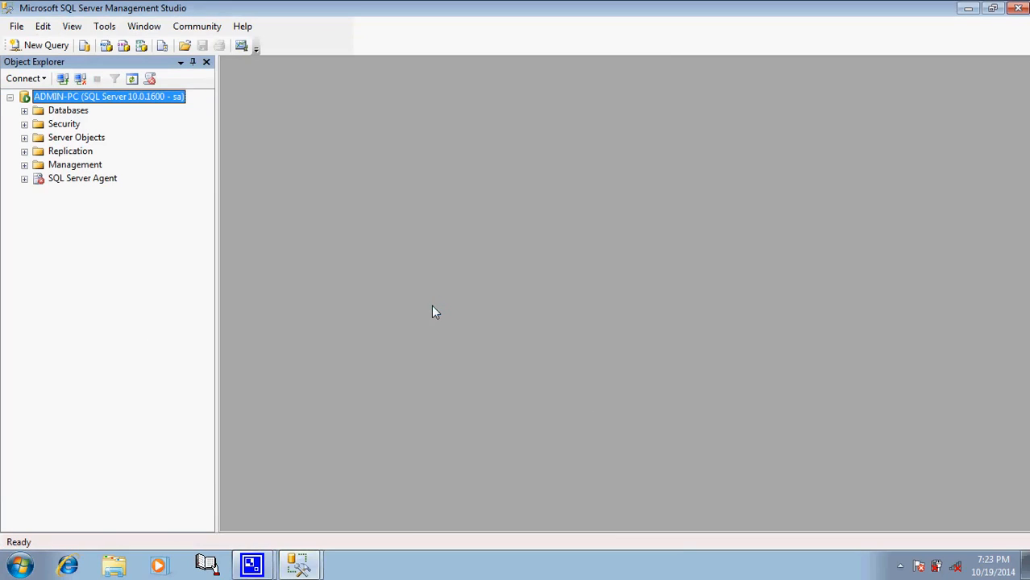
Step: Expand Databases and browse the system and user databases in Object Explorer
click(54, 116)
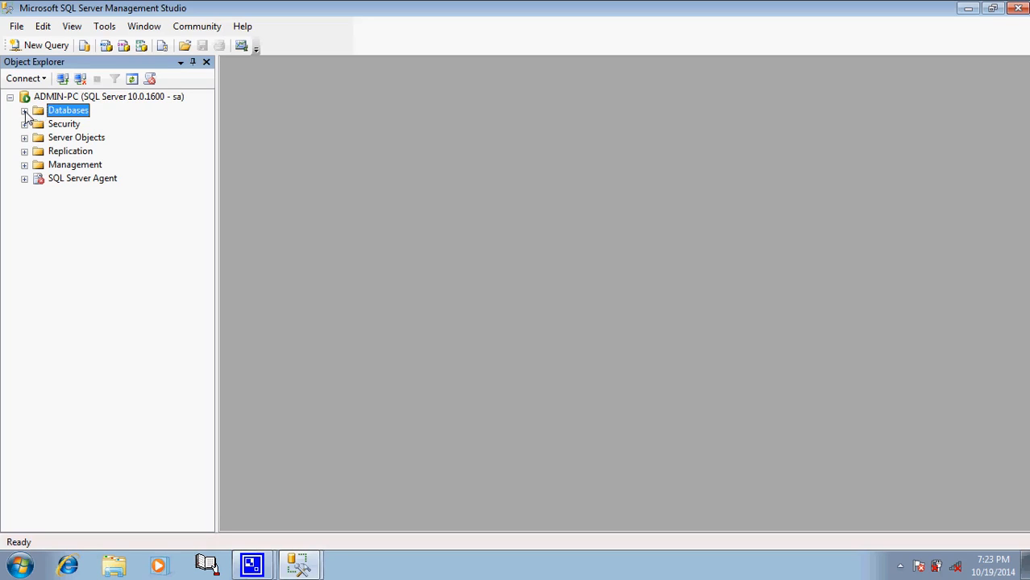
click(24, 111)
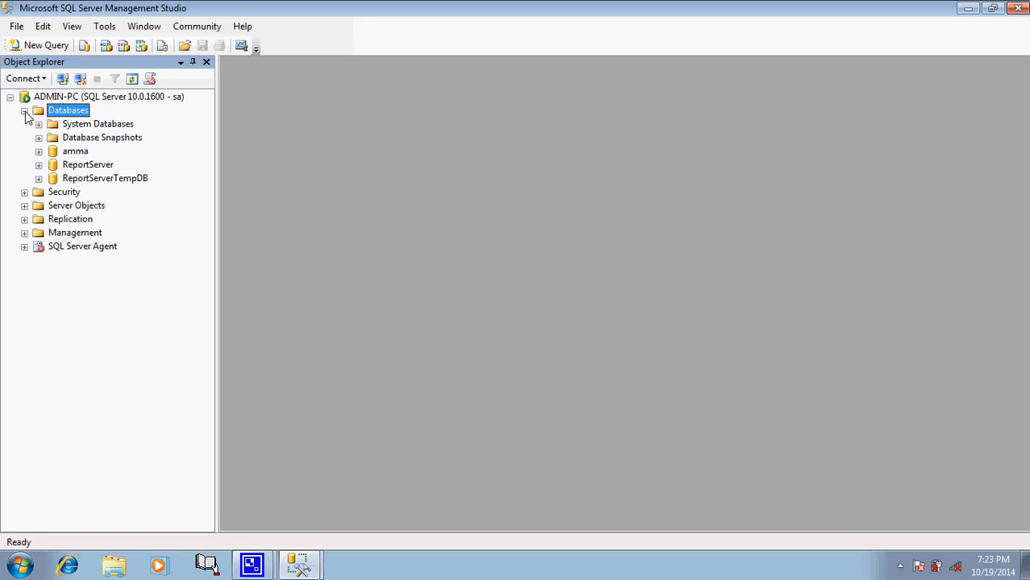
double_click(112, 127)
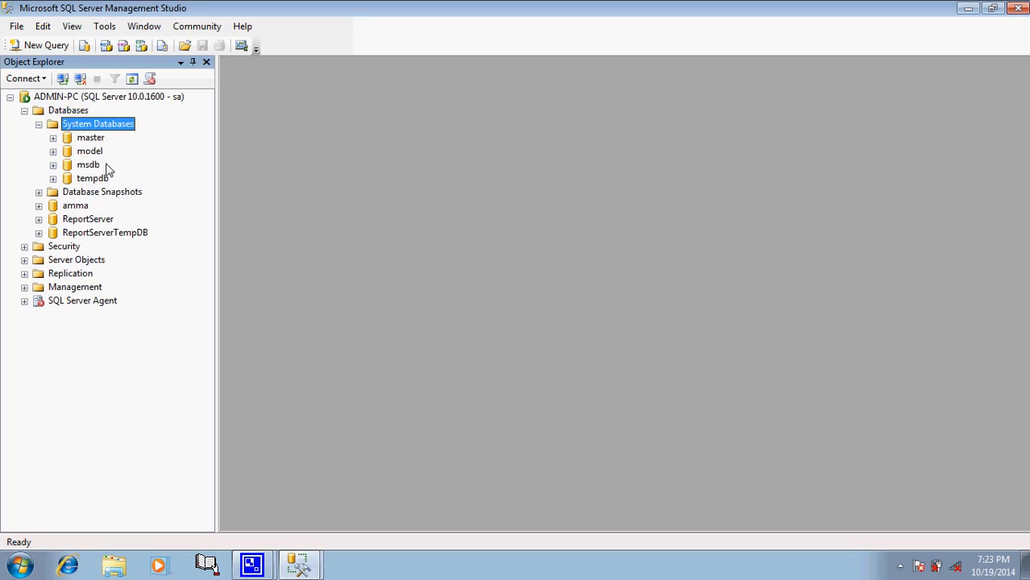
click(76, 207)
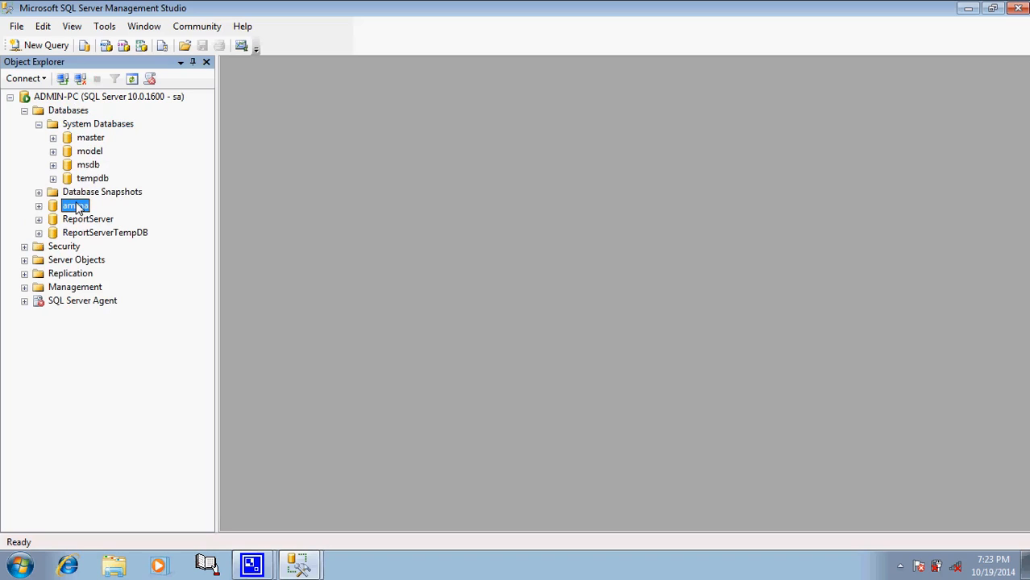
double_click(67, 209)
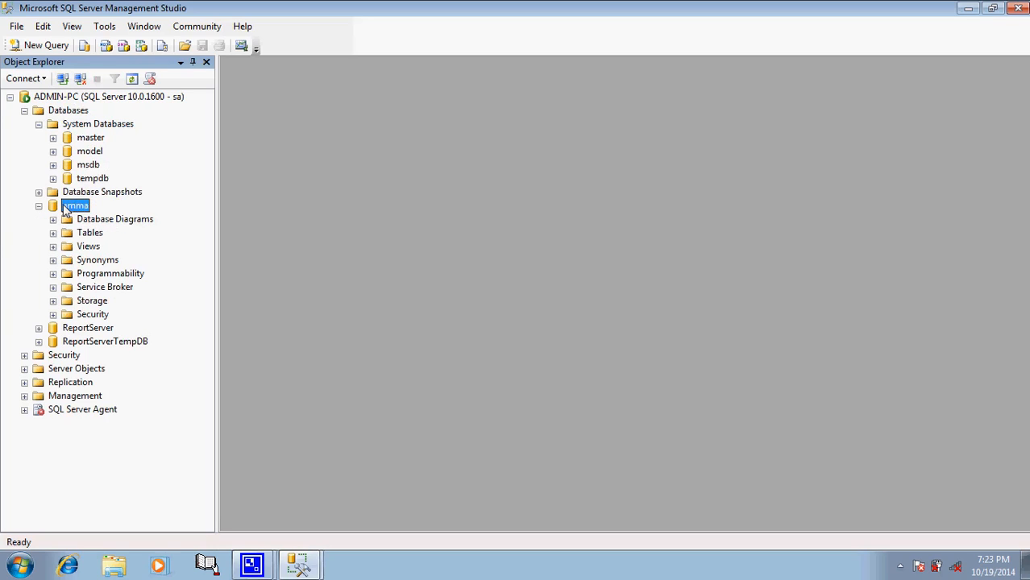
click(38, 206)
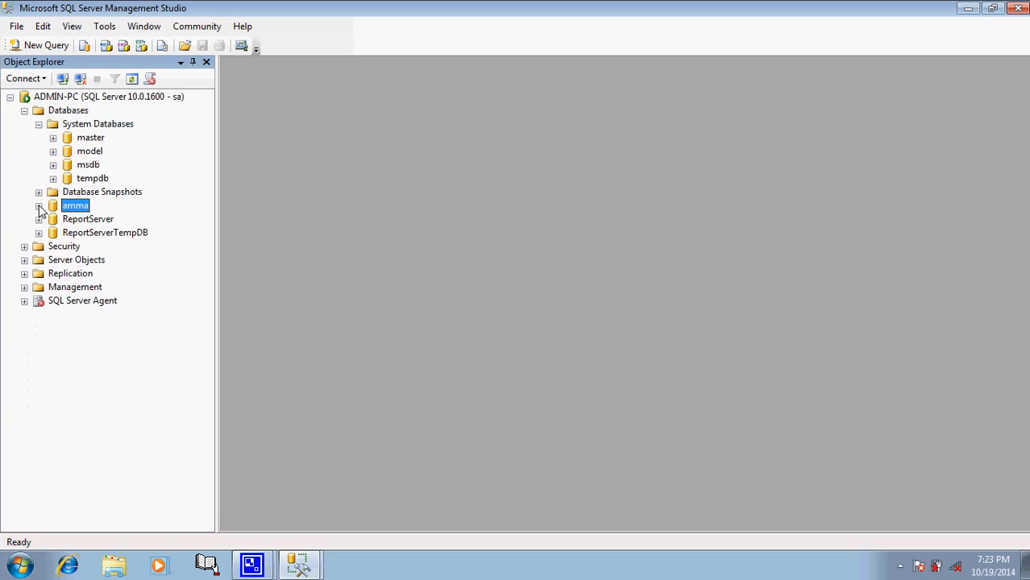
click(38, 125)
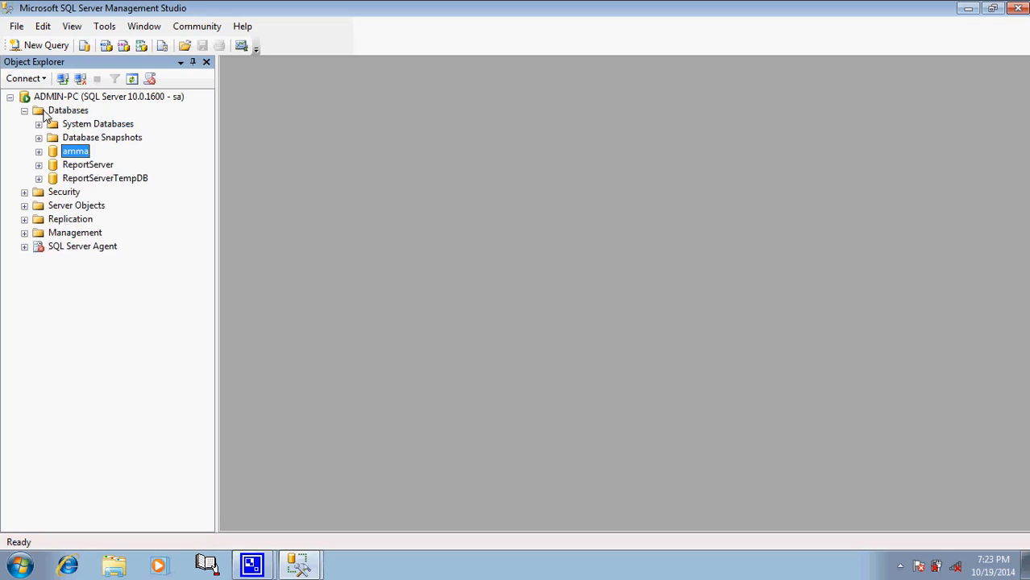
click(46, 113)
Step: Start a new database and name it appa
right_click(45, 115)
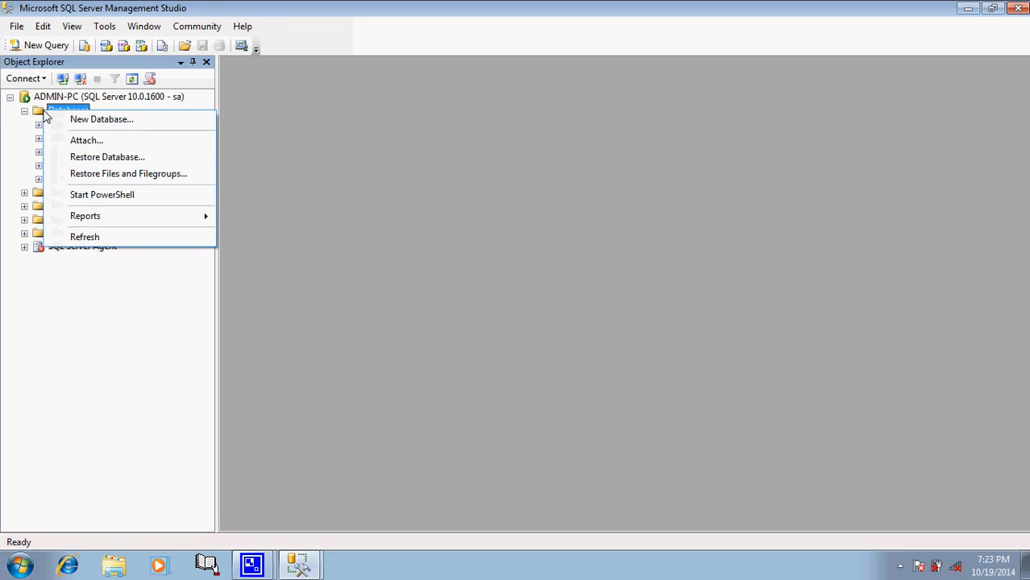
click(95, 120)
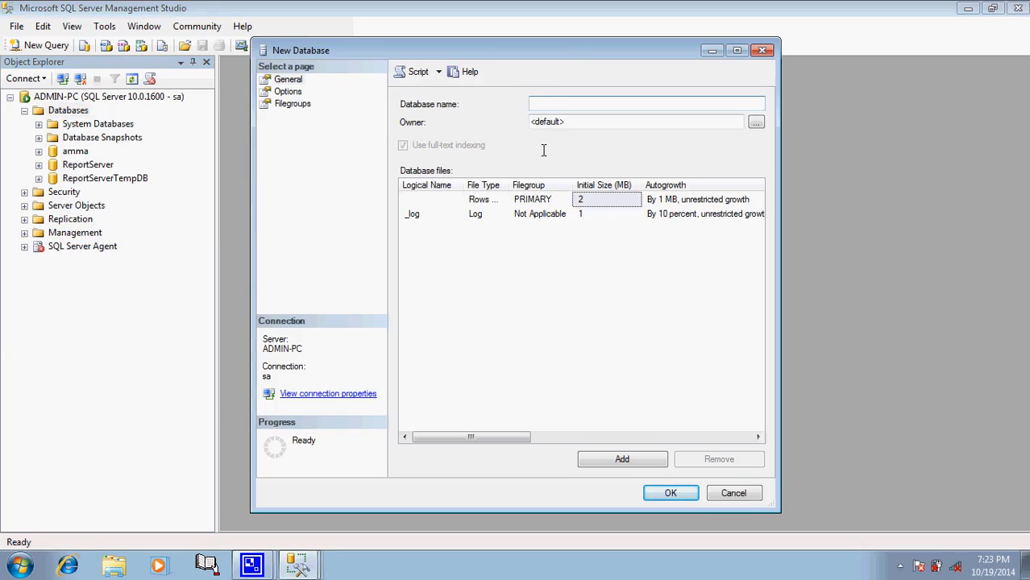
text(appa)
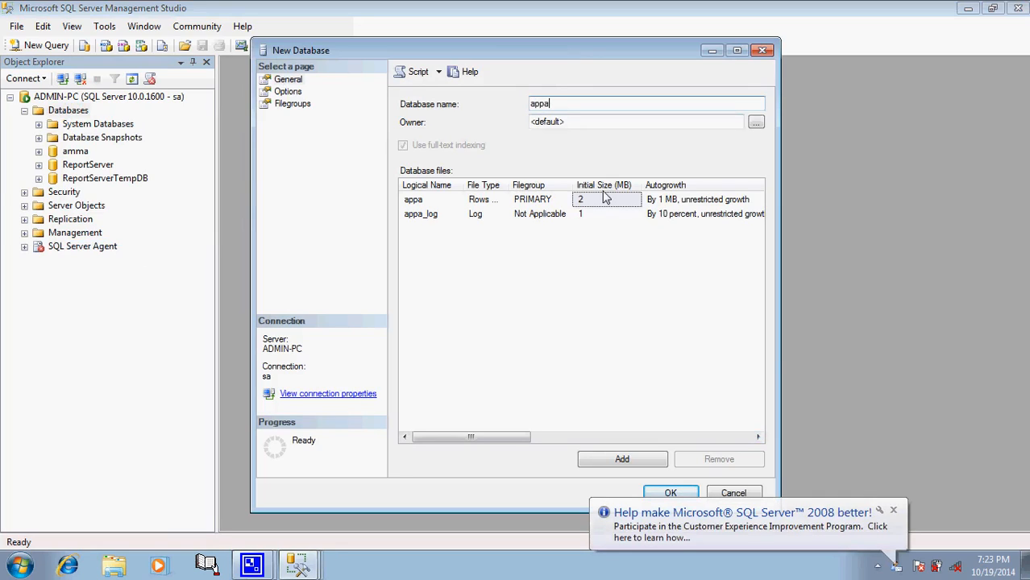
Step: Set the appa data file's path to the E:\SQLDATA folder
click(757, 437)
click(757, 436)
click(756, 437)
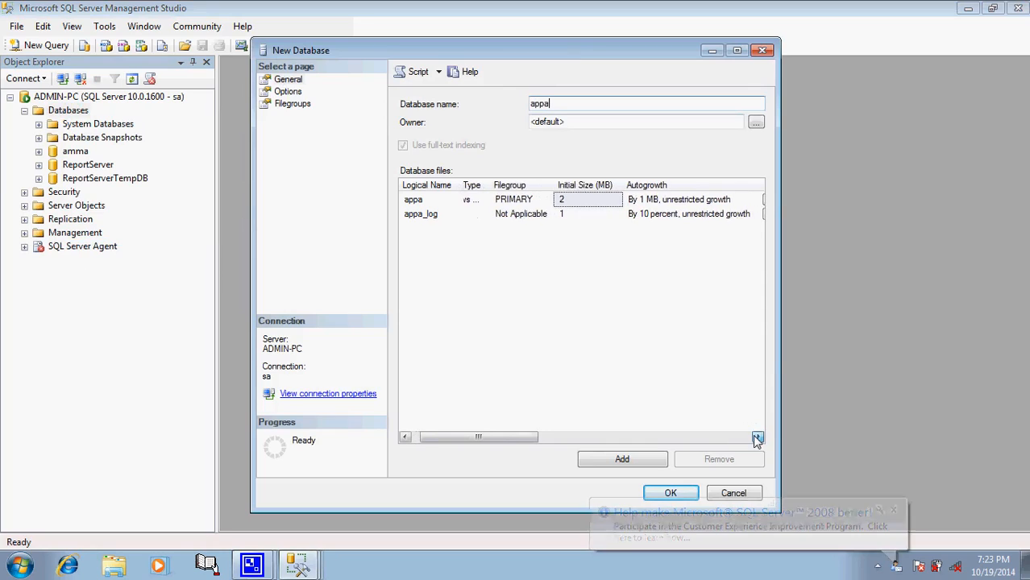
click(756, 437)
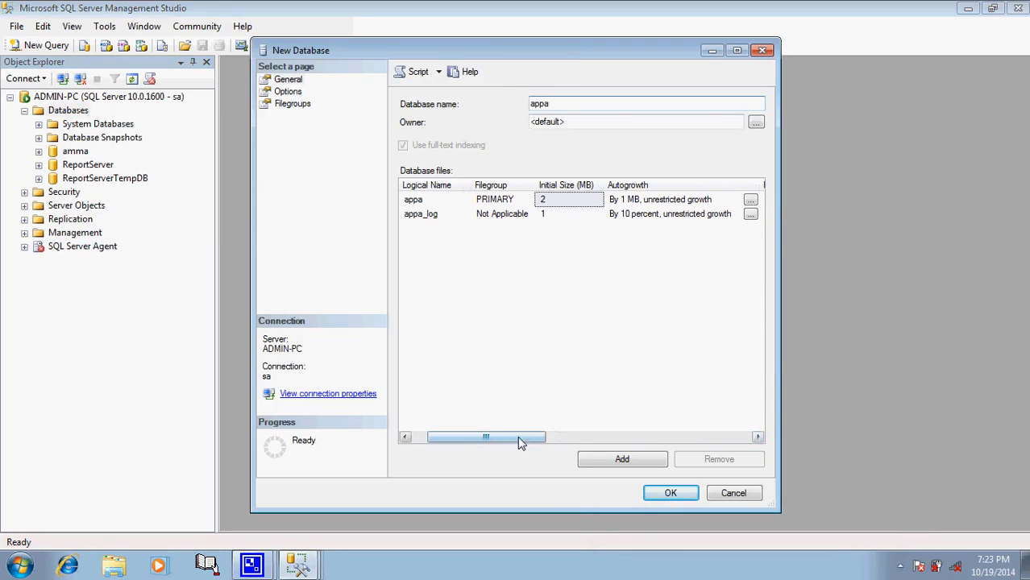
drag(520, 440, 461, 456)
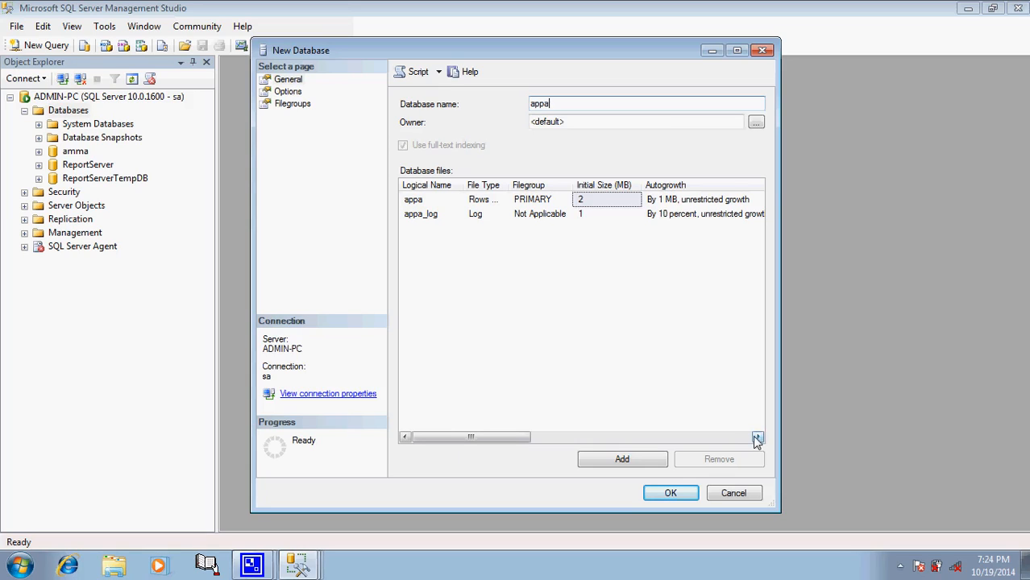
drag(756, 437, 757, 439)
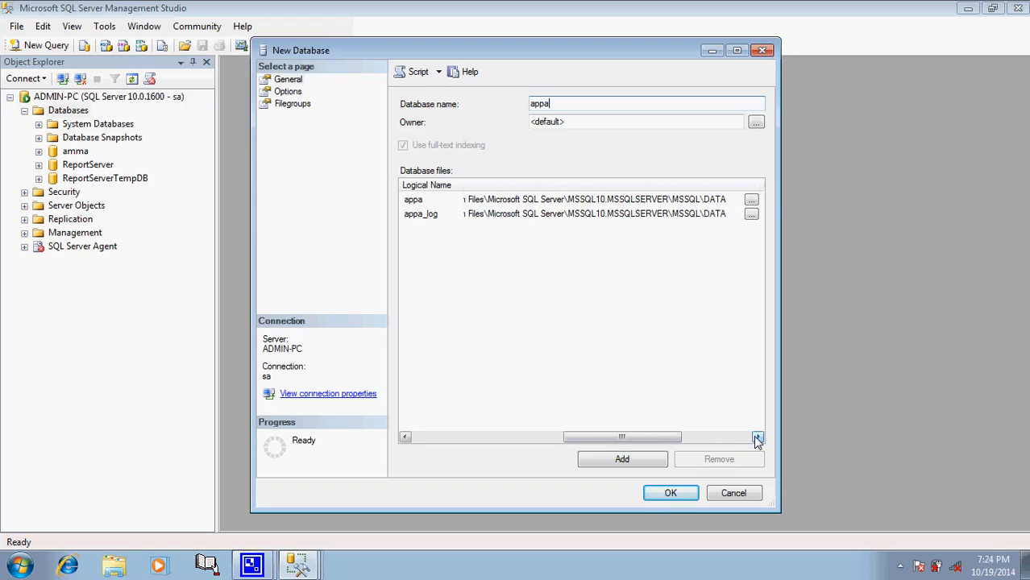
click(751, 200)
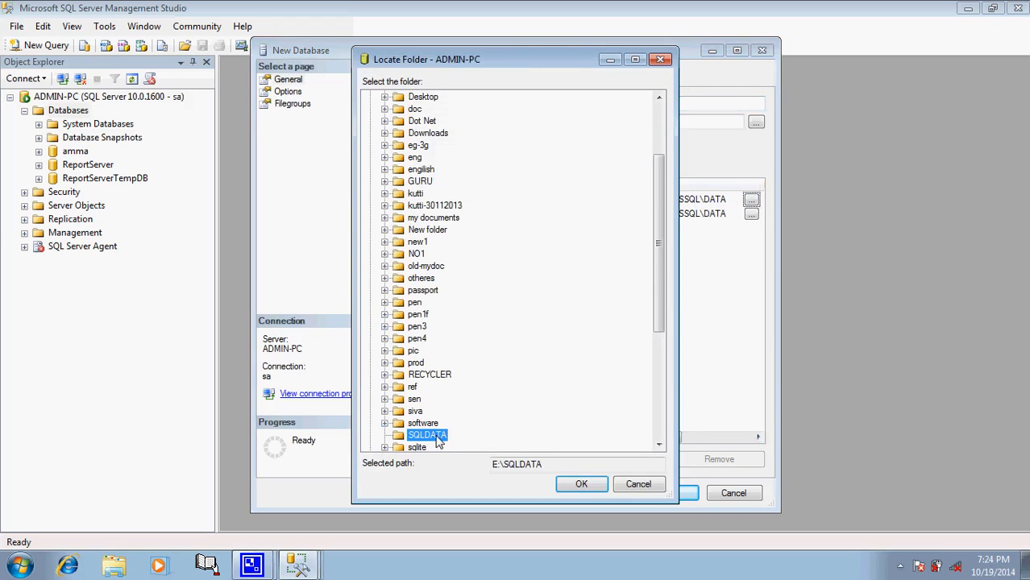
scroll(657, 136, up, 3)
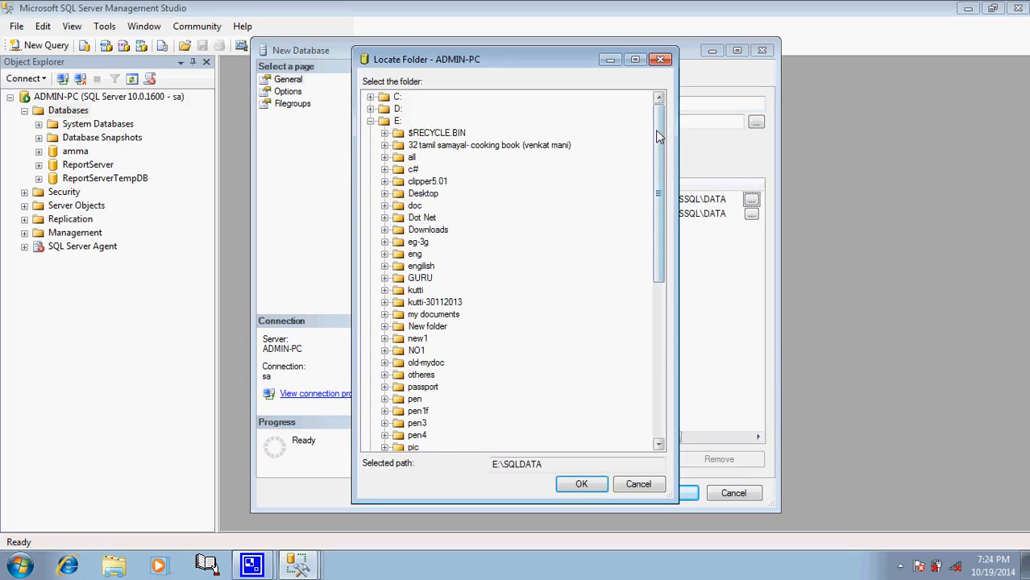
click(663, 364)
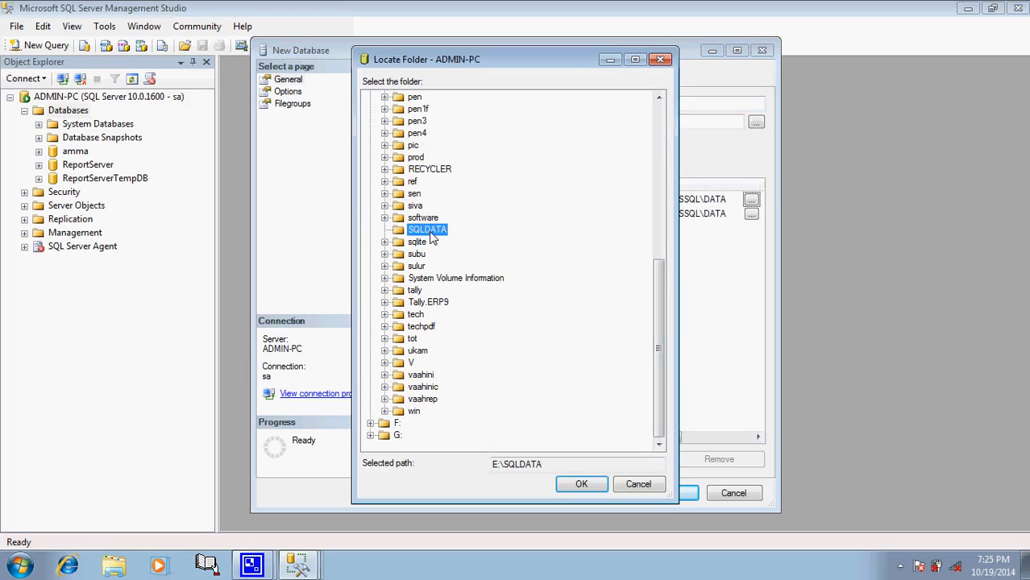
click(581, 484)
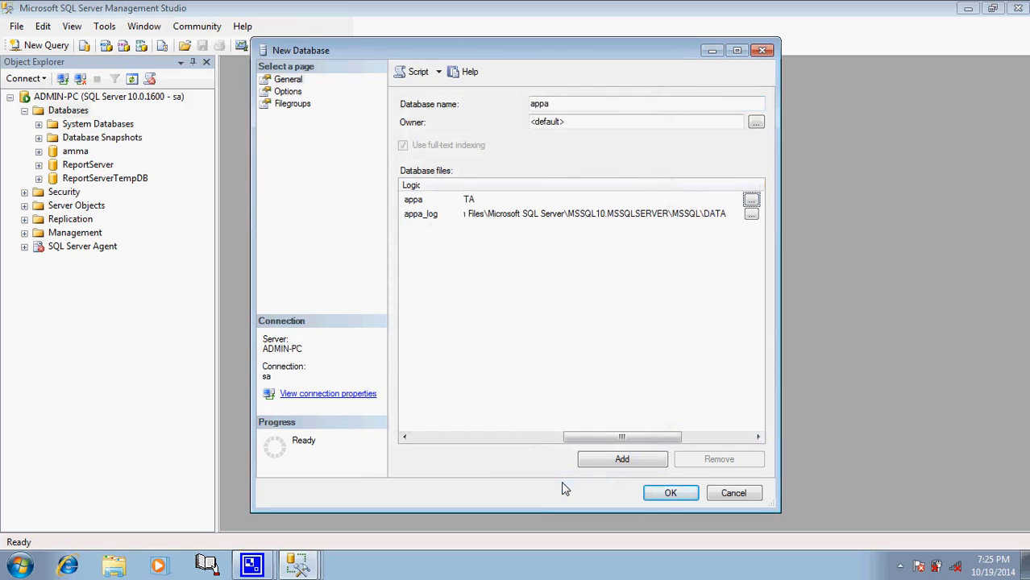
click(550, 200)
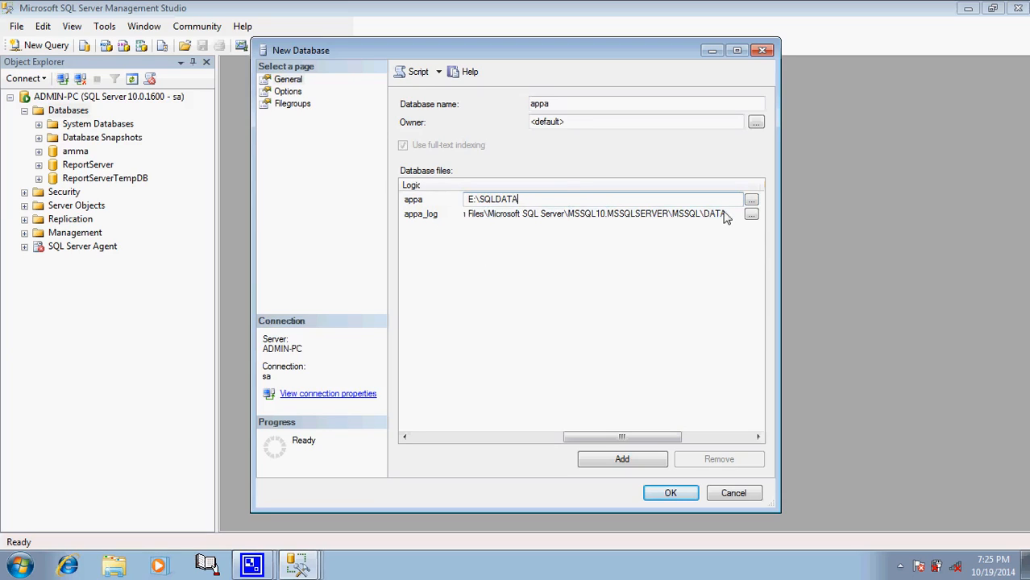
Step: Set the appa_log file's path to the E:\SQLDATA folder
click(404, 437)
click(405, 437)
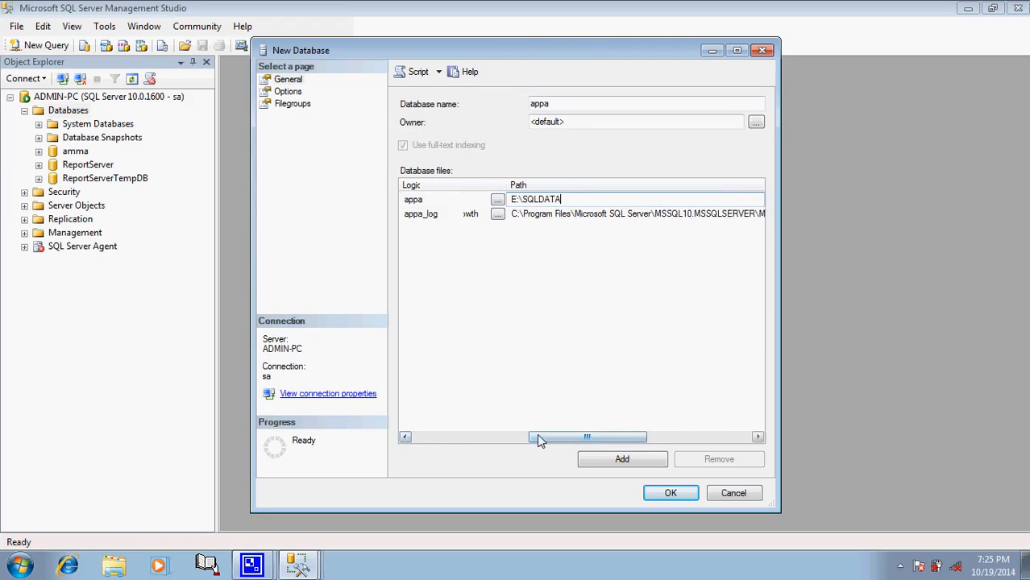
mouse_move(537, 436)
mouse_down()
mouse_move(680, 430)
mouse_move(623, 429)
mouse_move(544, 453)
mouse_move(455, 448)
mouse_move(549, 445)
mouse_up()
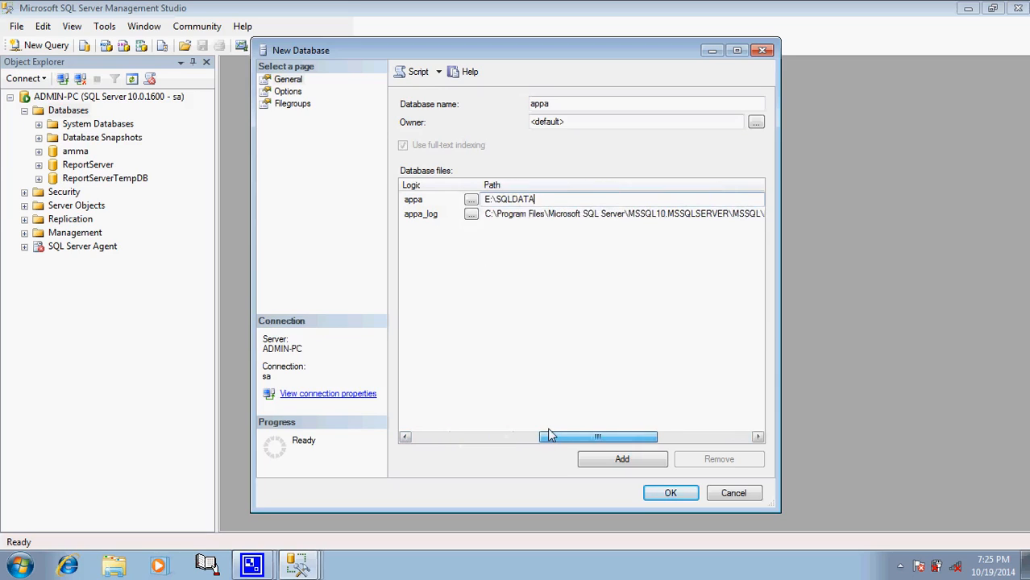
click(703, 214)
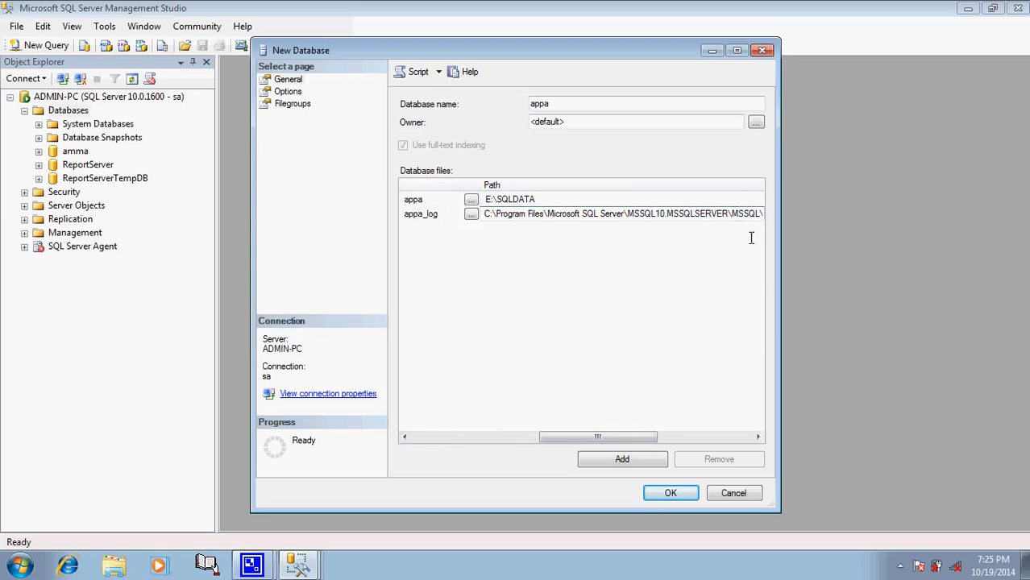
click(757, 438)
click(758, 437)
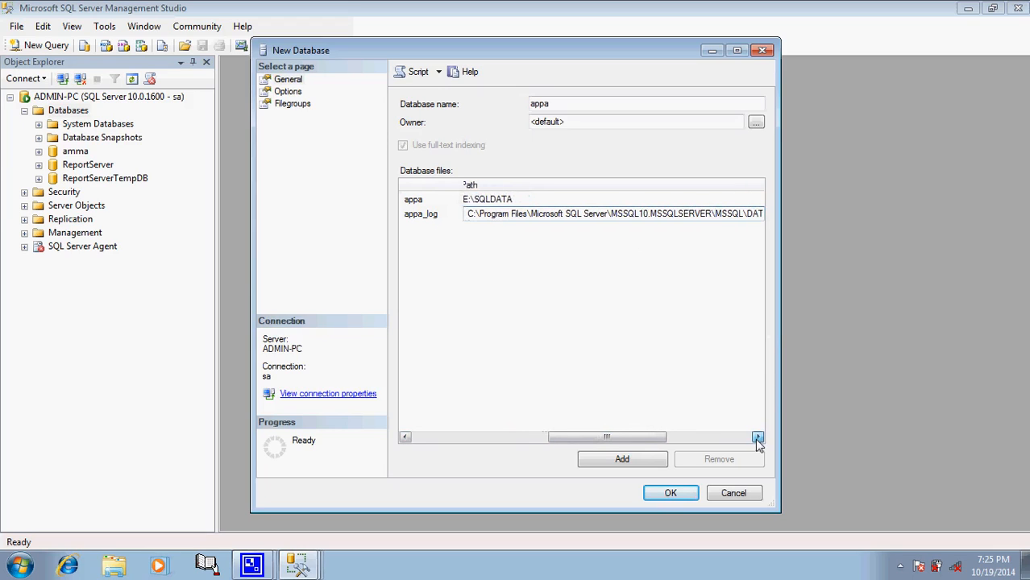
click(758, 438)
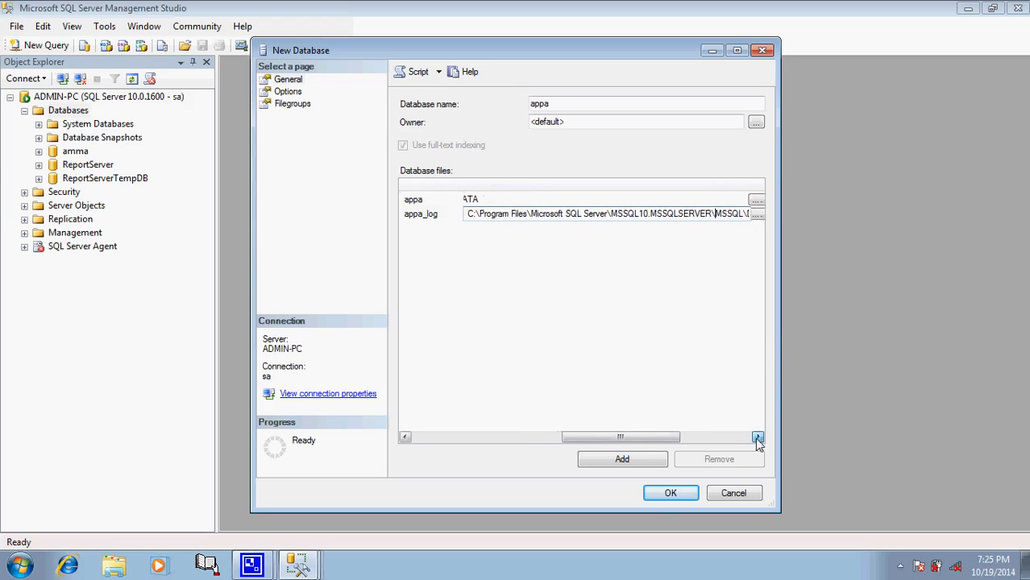
click(755, 215)
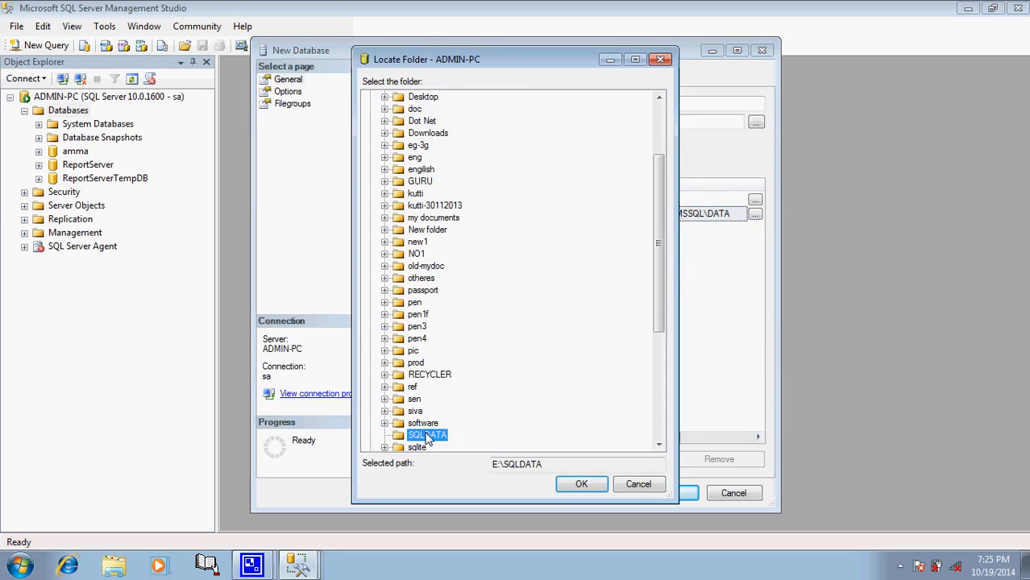
click(570, 484)
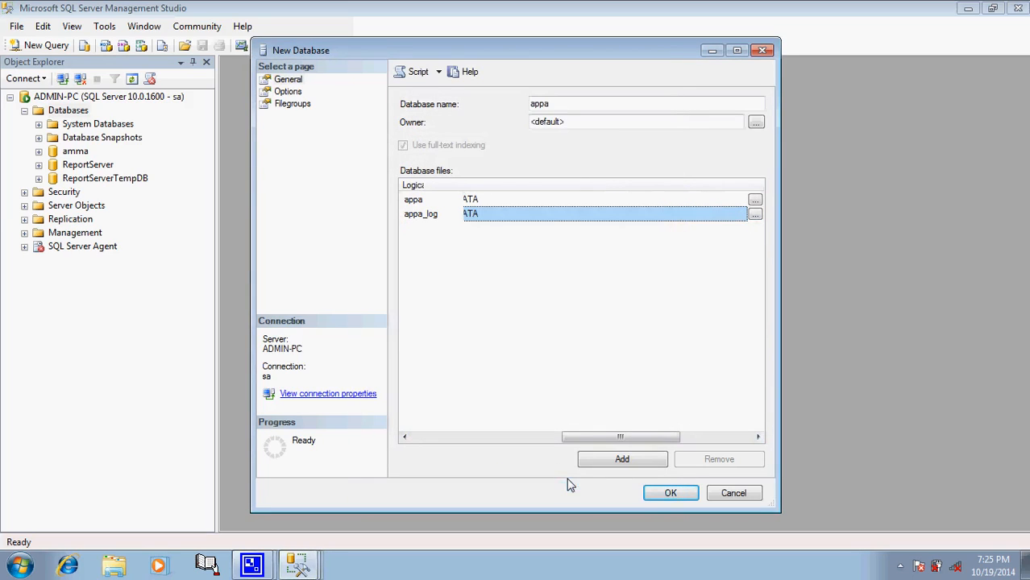
click(631, 201)
click(593, 214)
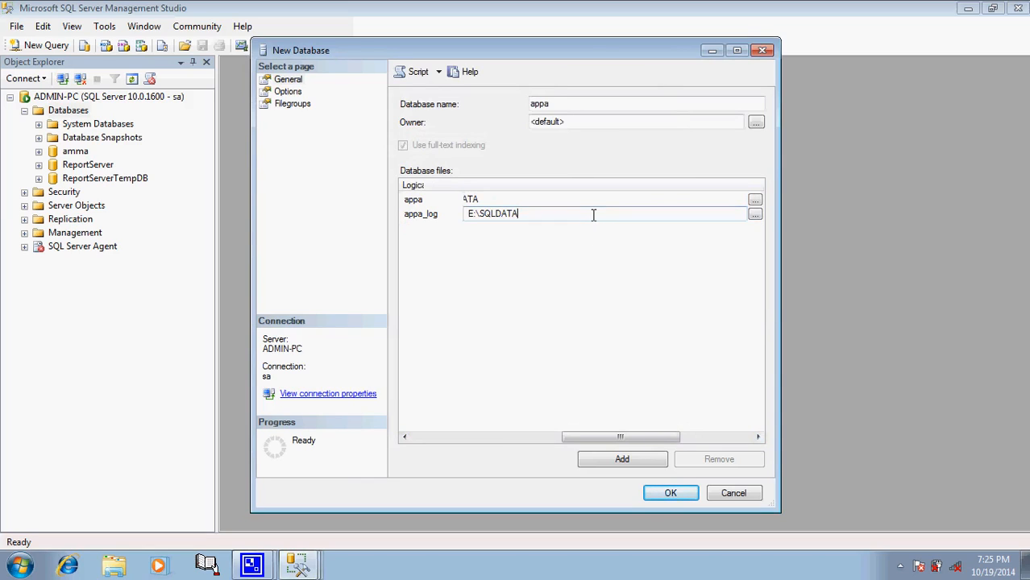
click(566, 199)
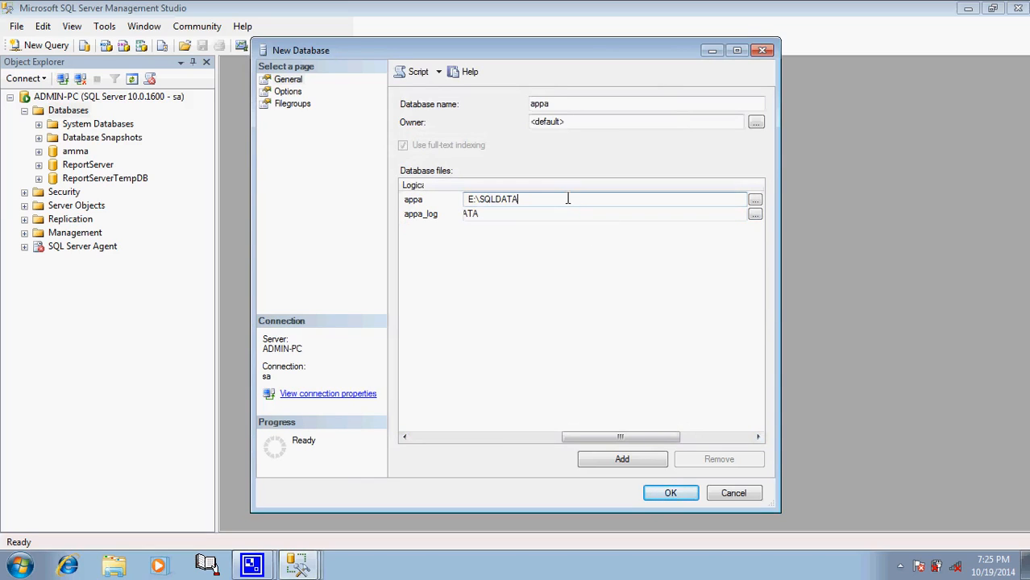
Step: Review the appa file settings in the Database files grid and create the appa database
click(404, 436)
drag(405, 438, 405, 438)
drag(405, 440, 404, 440)
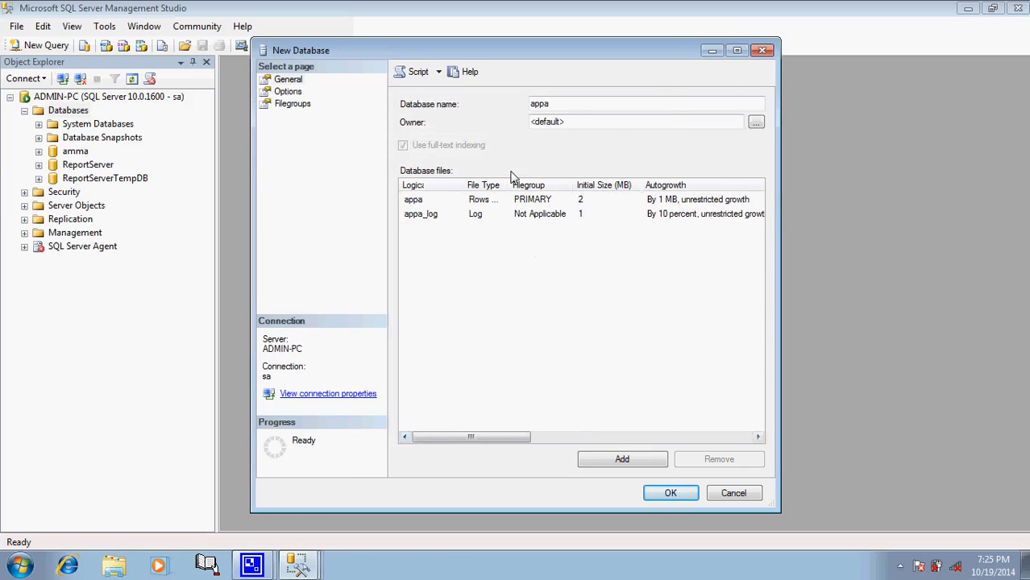
drag(510, 180, 570, 182)
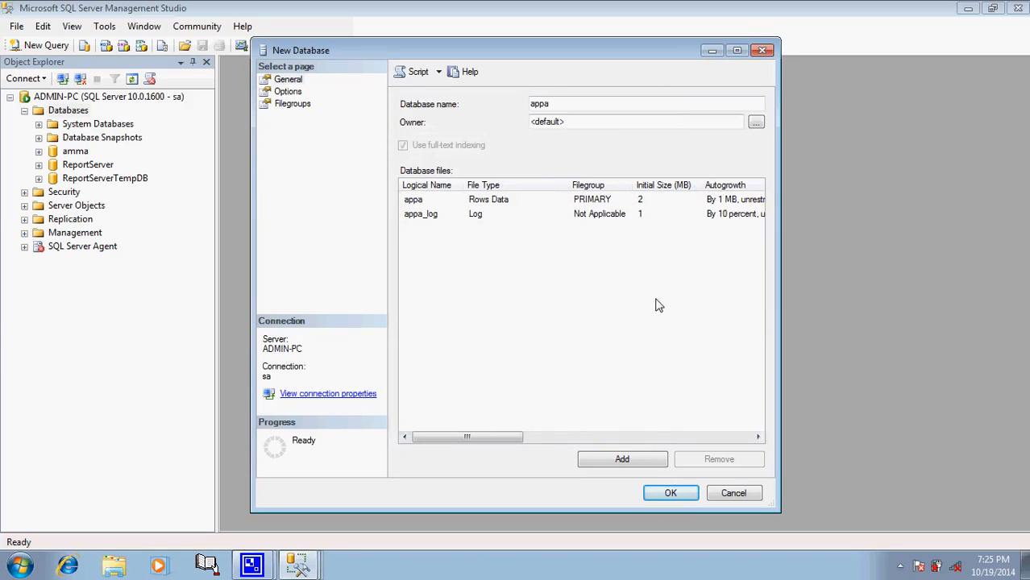
click(757, 436)
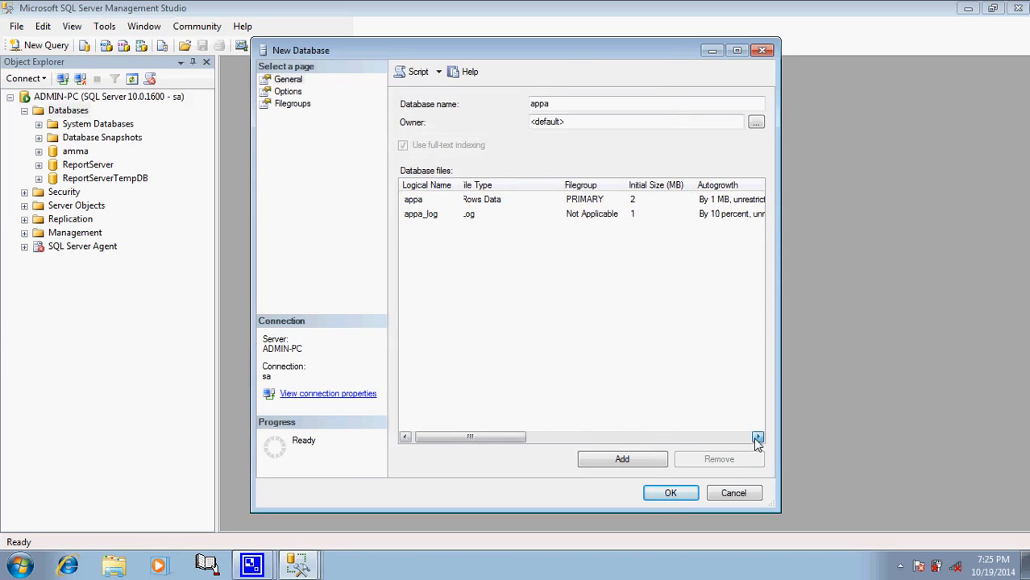
click(757, 436)
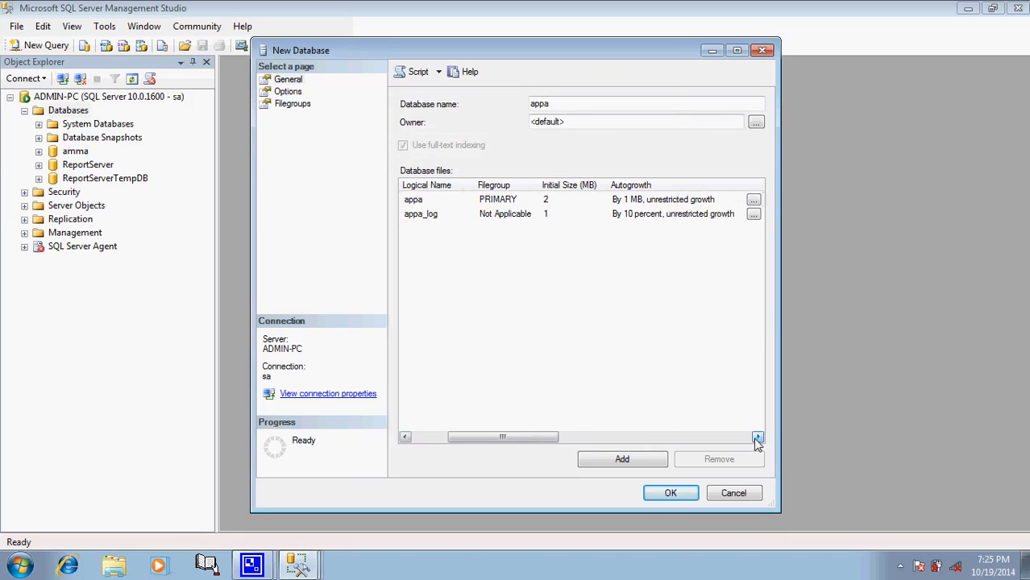
click(405, 437)
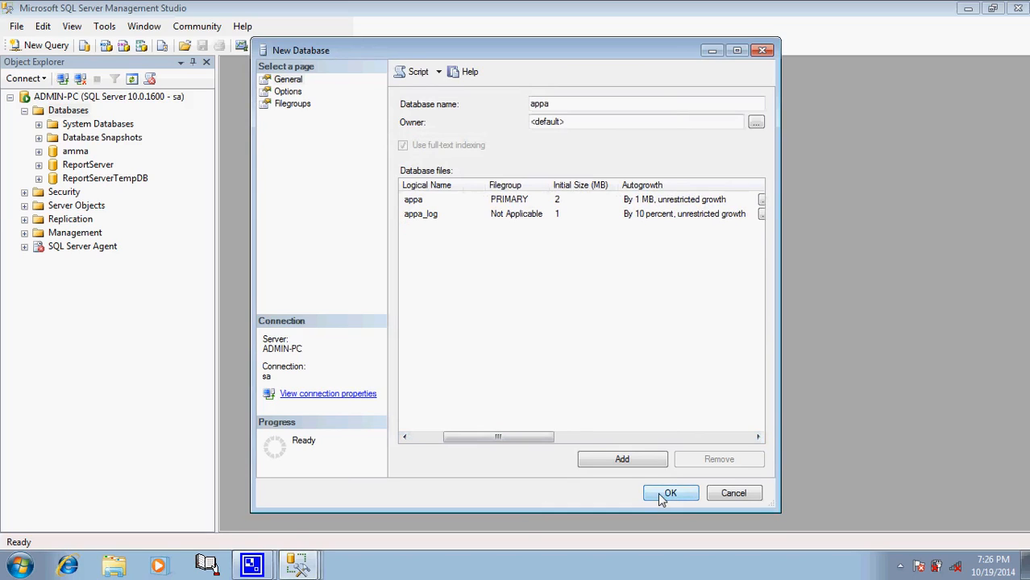
click(743, 437)
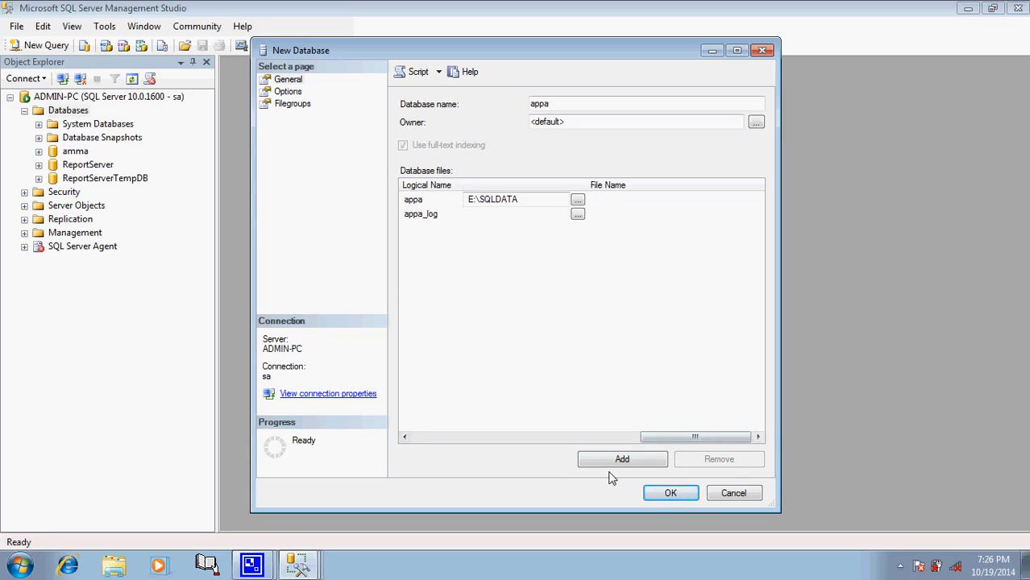
click(656, 495)
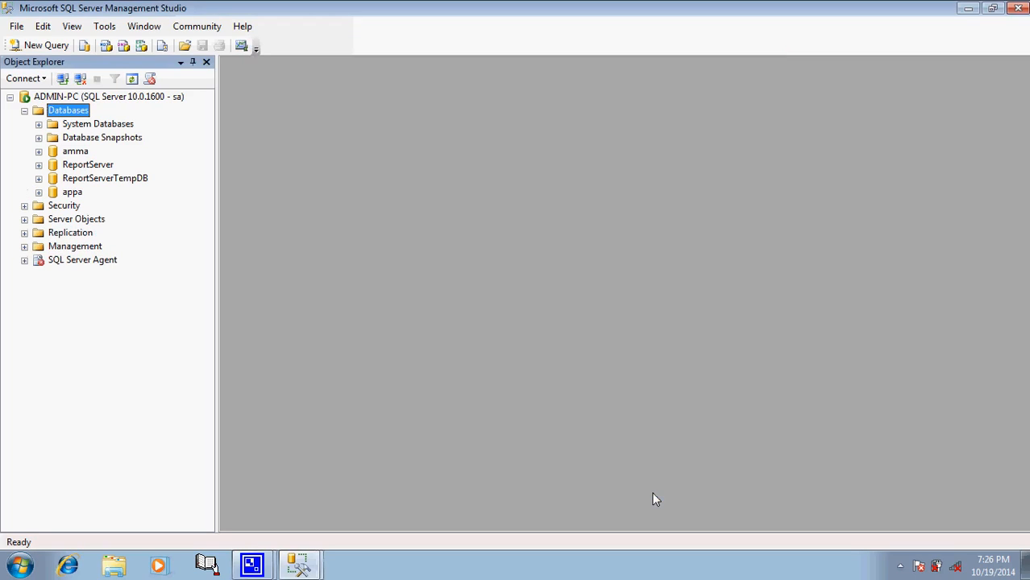
Step: Expand the new appa database in Object Explorer to view its folders
double_click(69, 112)
double_click(68, 111)
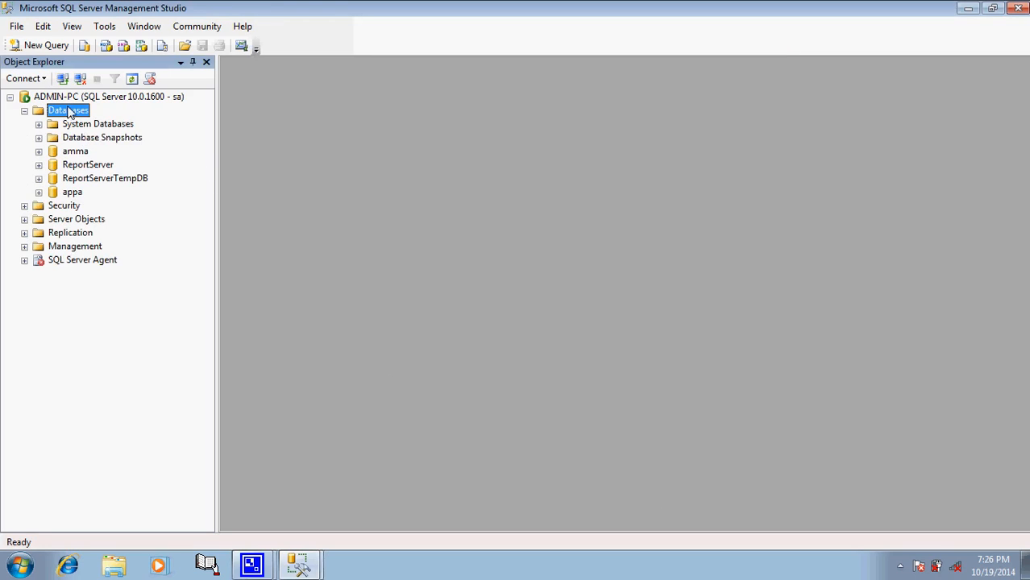
double_click(73, 193)
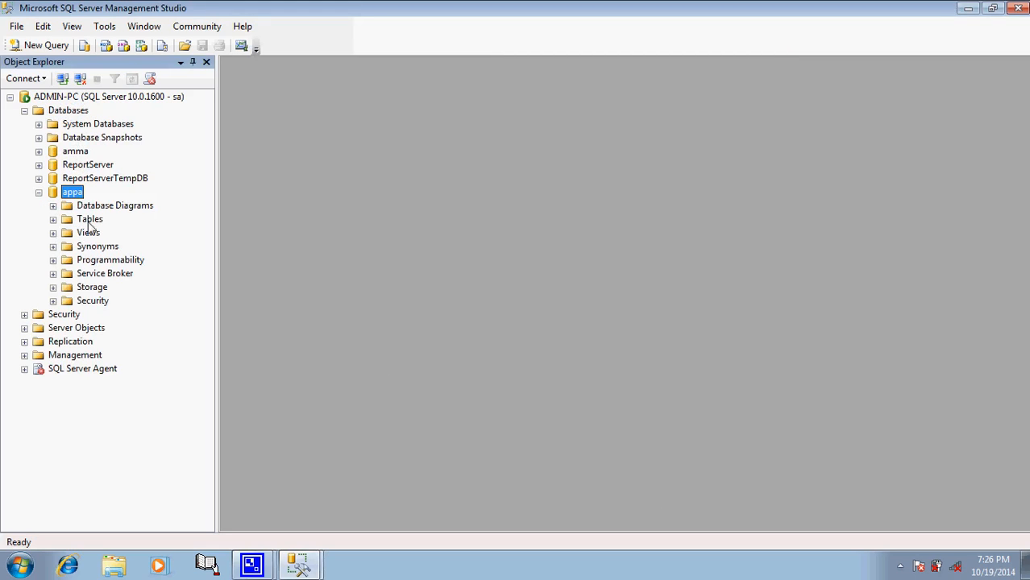
click(90, 226)
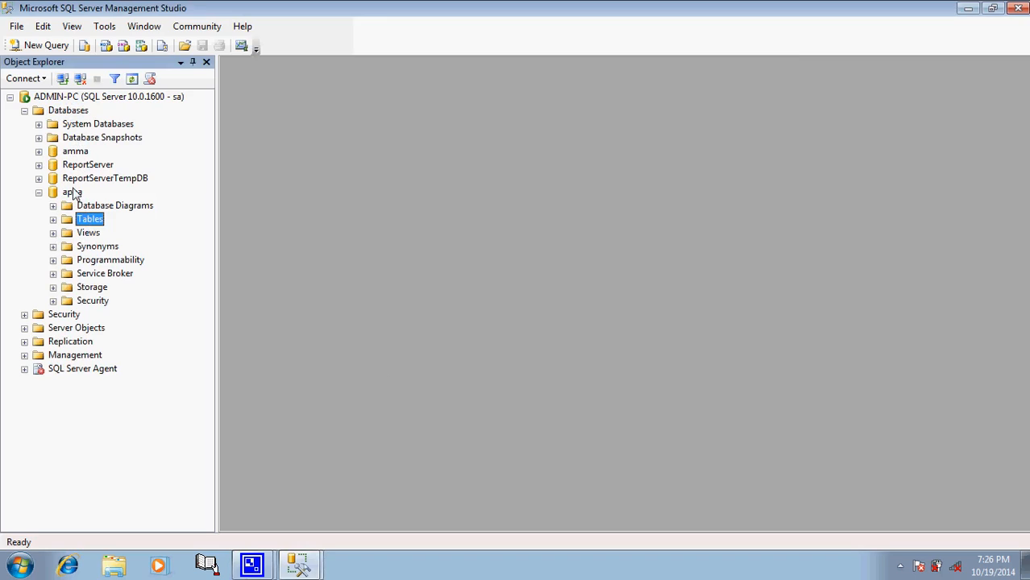
click(73, 193)
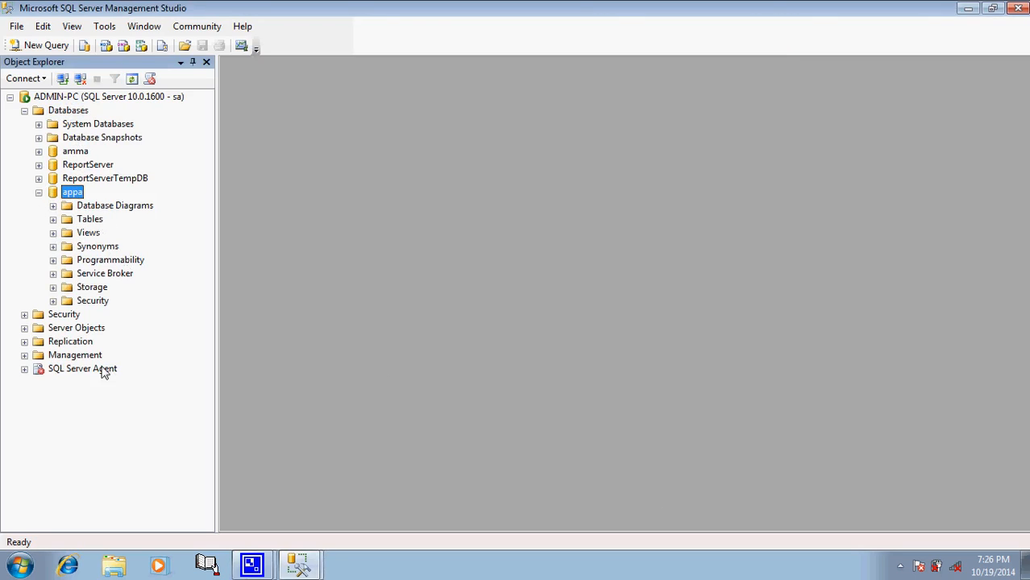
Step: Open the E:\SQLDATA folder in Windows Explorer
click(113, 565)
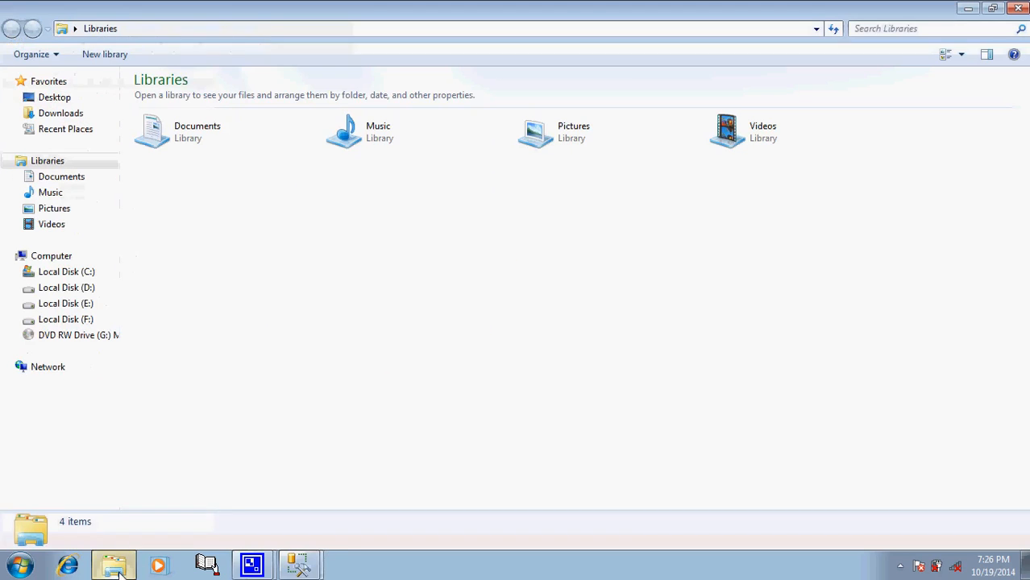
click(84, 305)
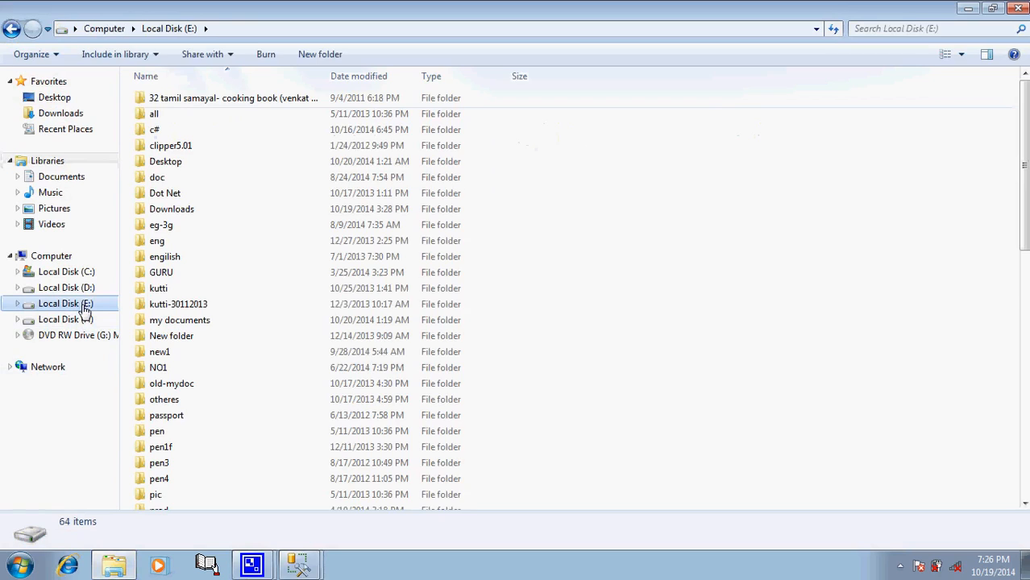
click(166, 258)
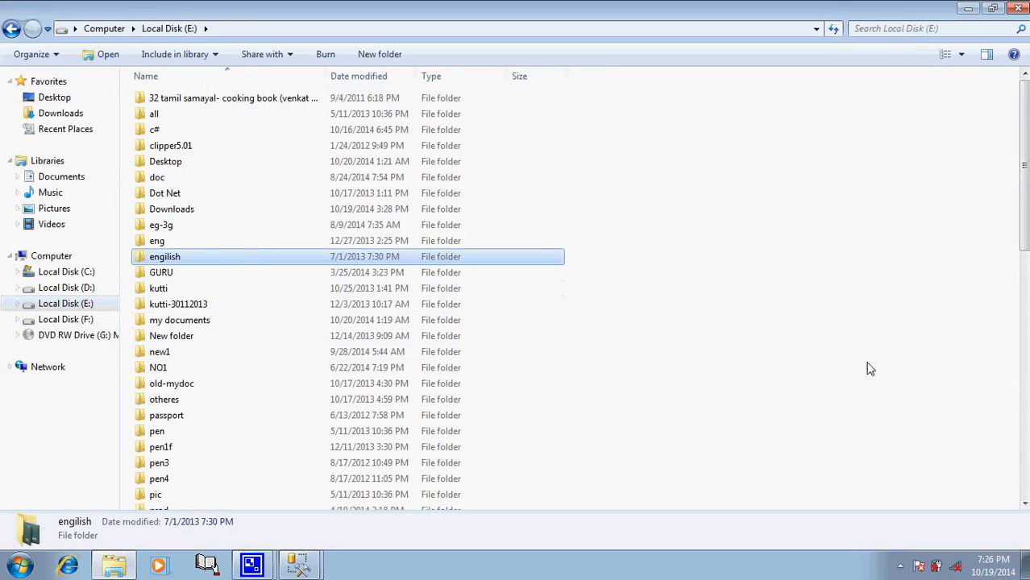
click(1025, 453)
click(1025, 453)
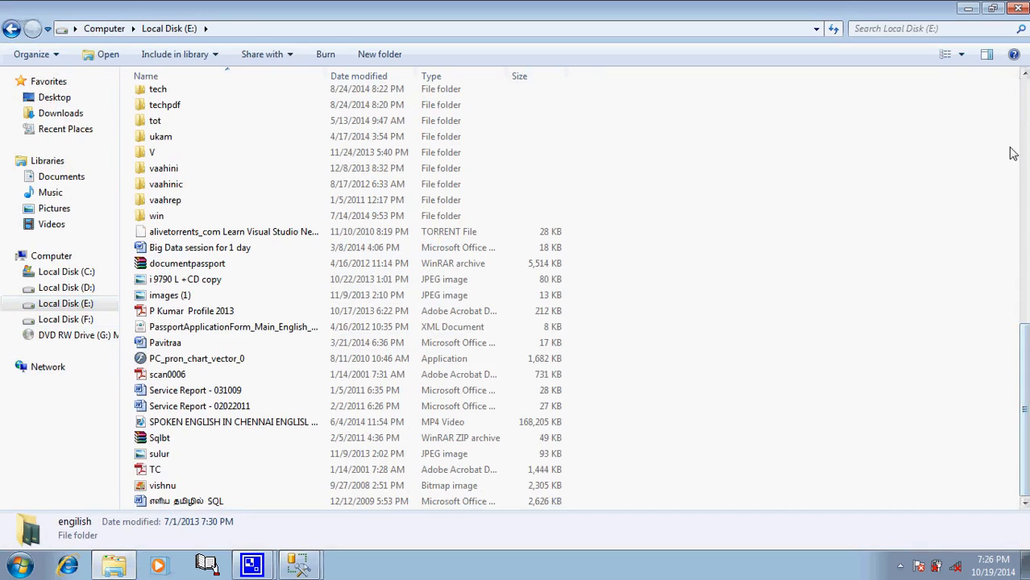
click(1026, 129)
click(1026, 129)
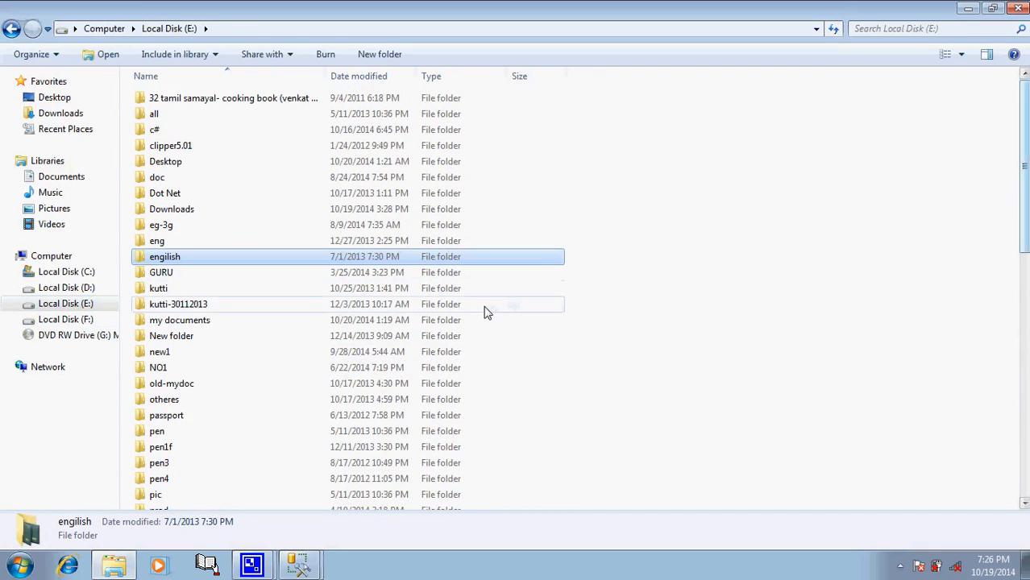
click(178, 198)
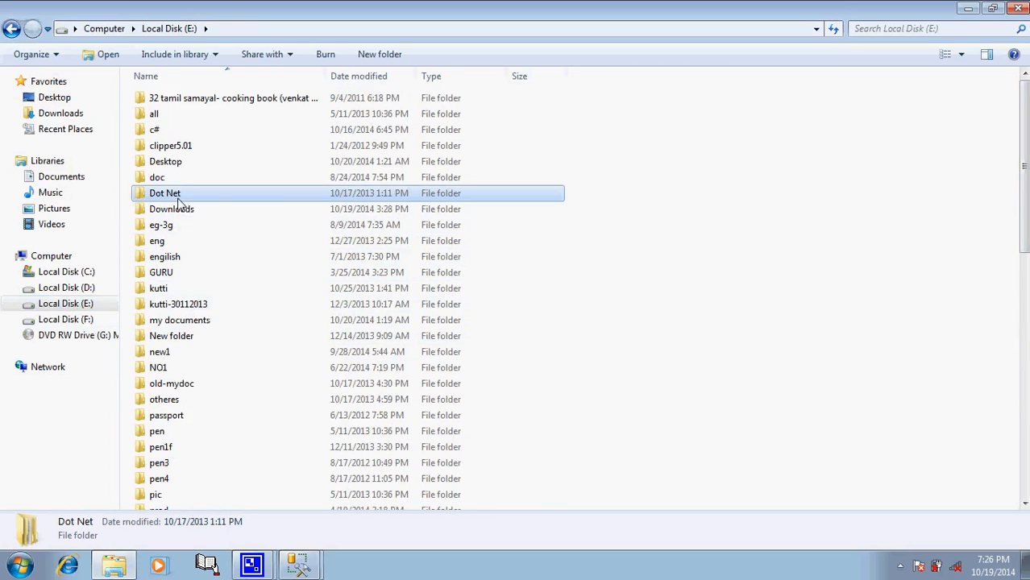
key(s)
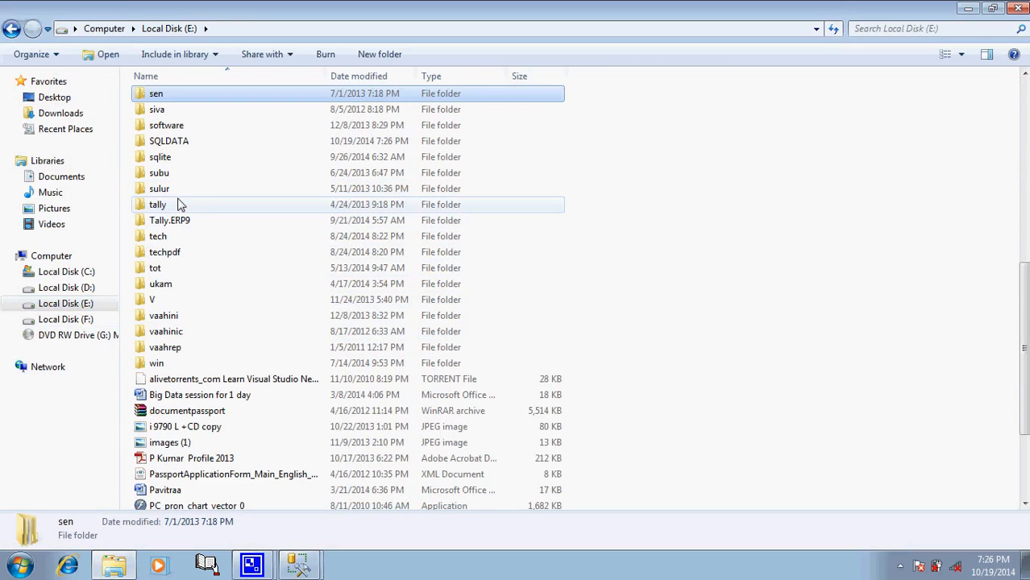
double_click(175, 141)
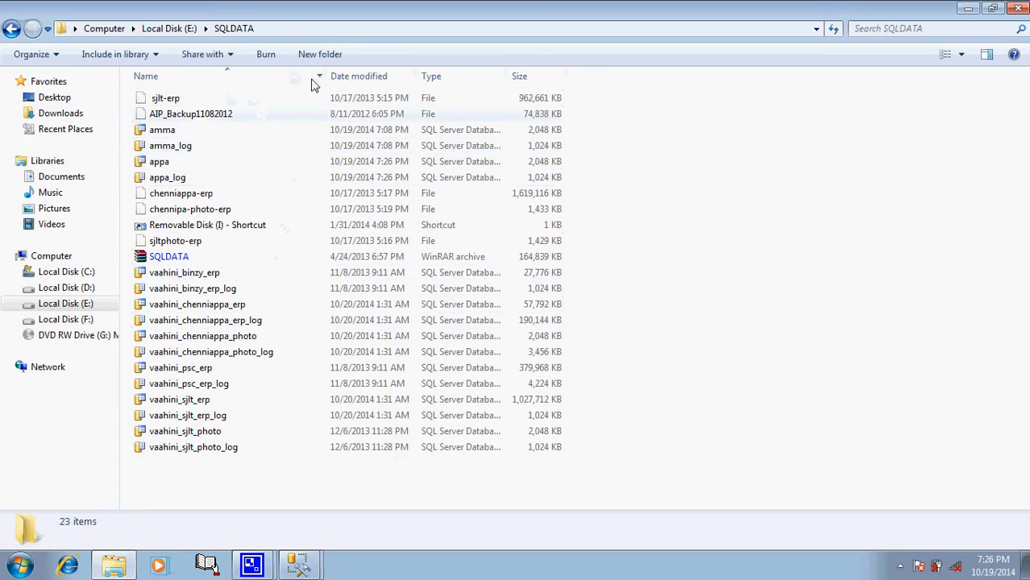
Step: Sort the SQLDATA file list by name and date modified, widen the Type column, and close the window
click(238, 80)
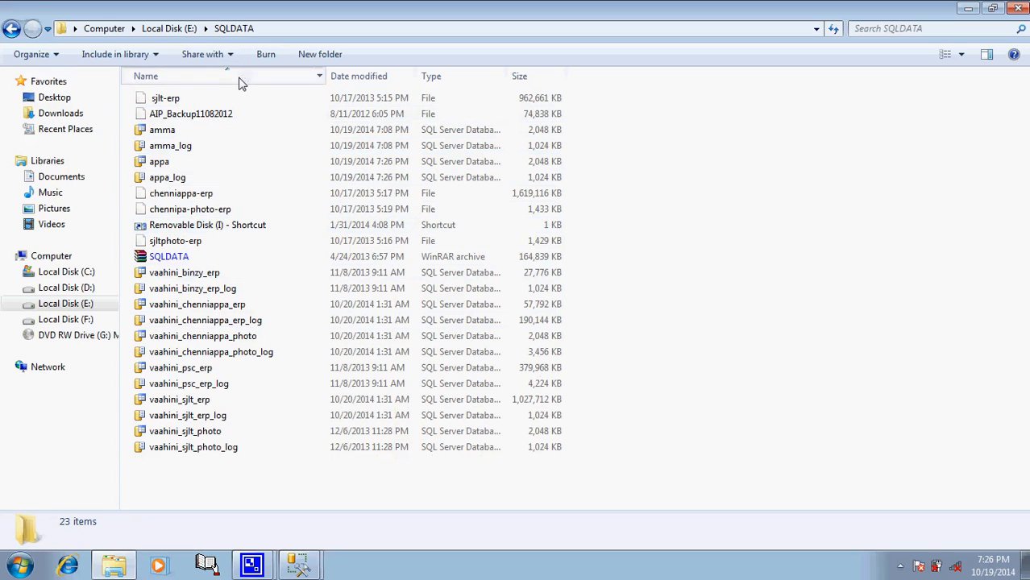
click(349, 80)
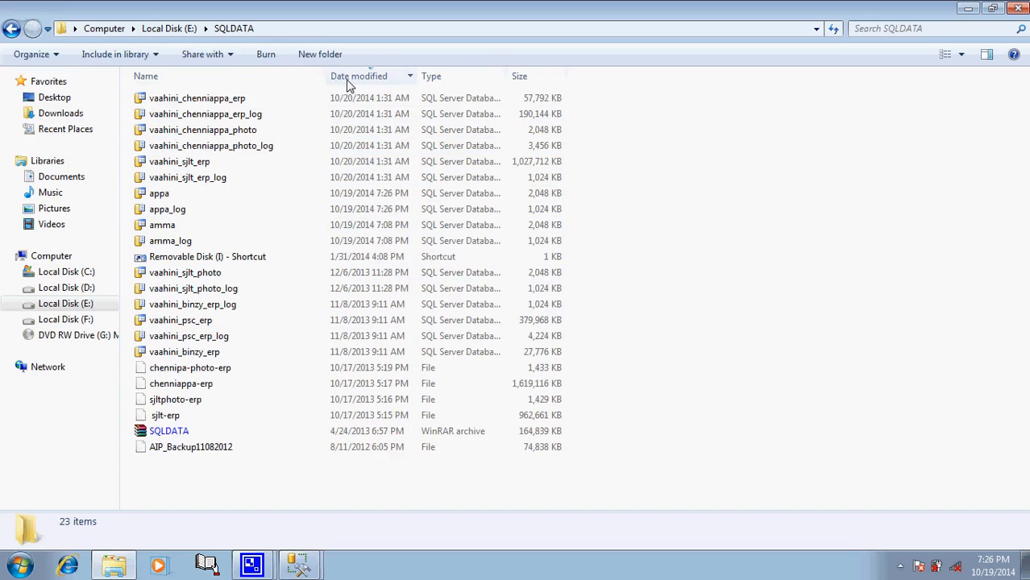
click(348, 80)
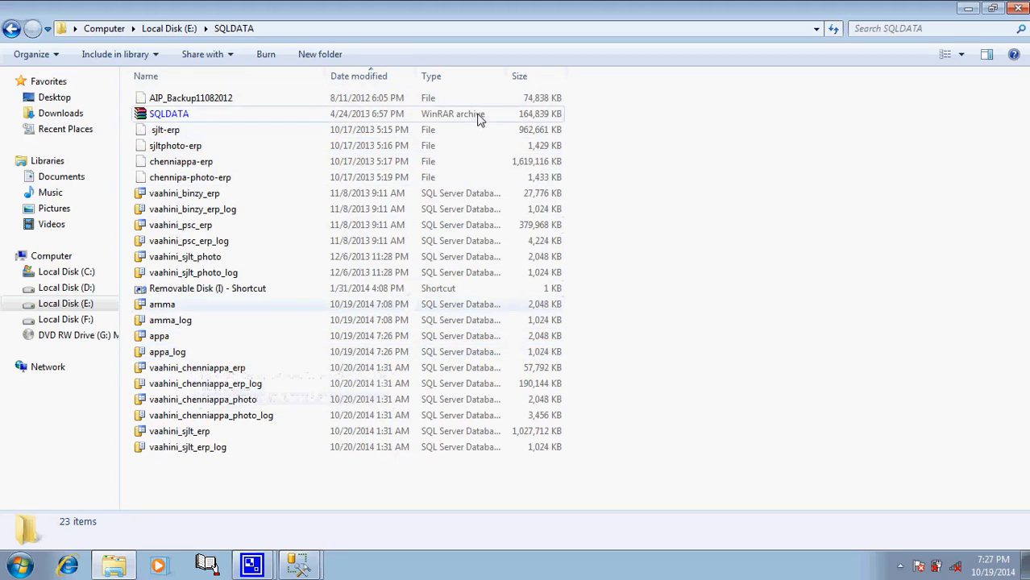
drag(506, 78, 683, 78)
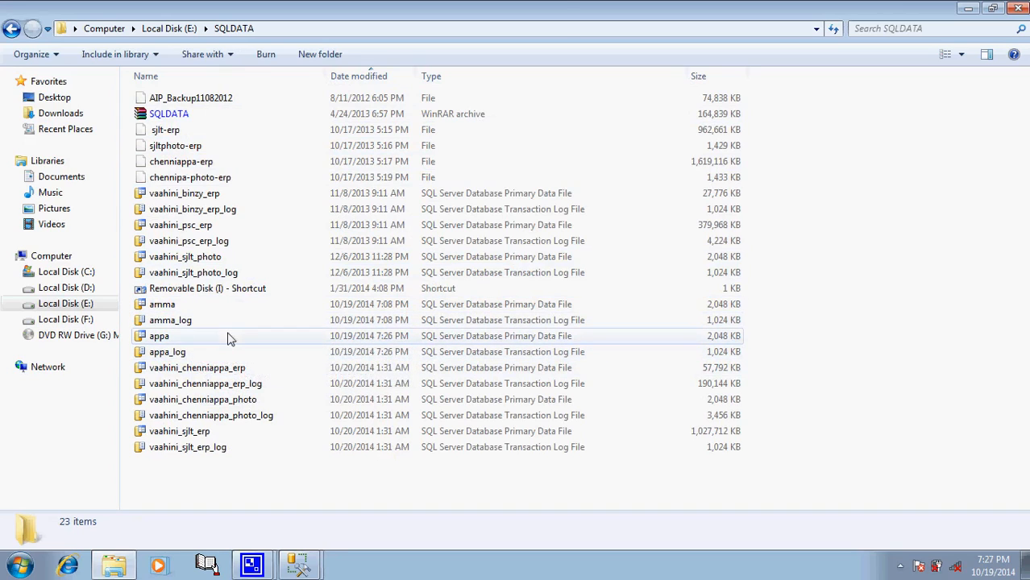
click(1018, 9)
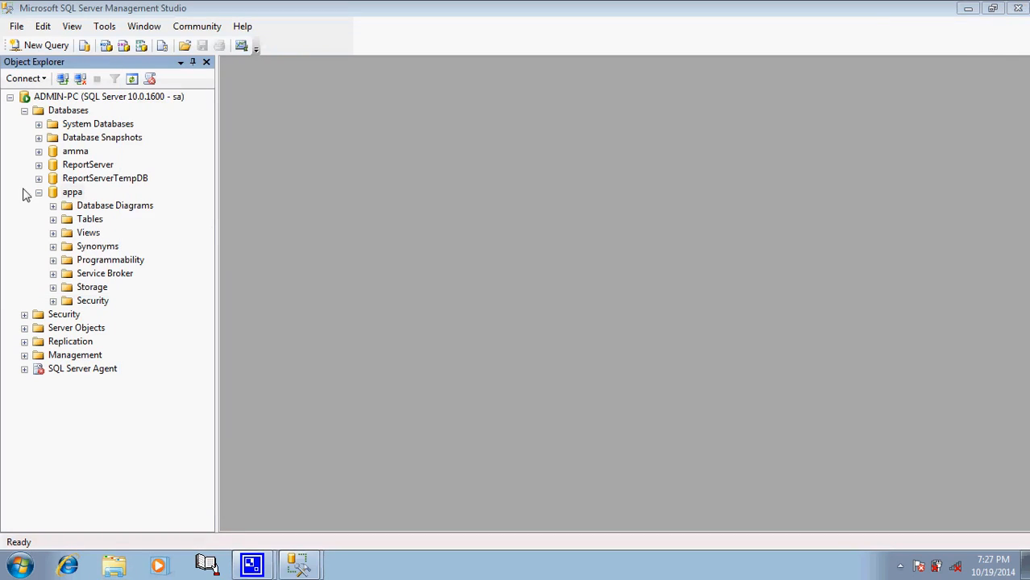
click(90, 221)
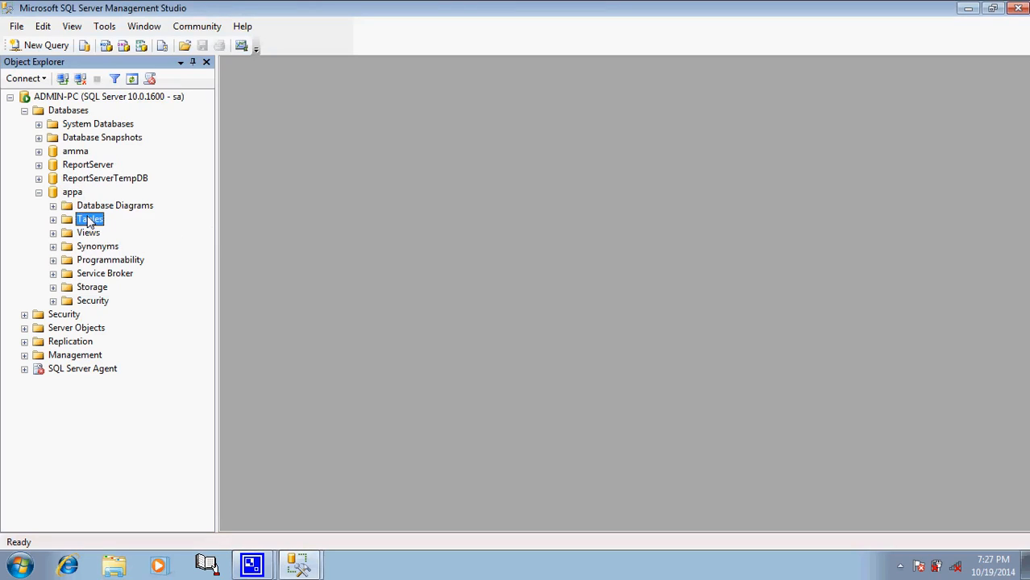
right_click(89, 223)
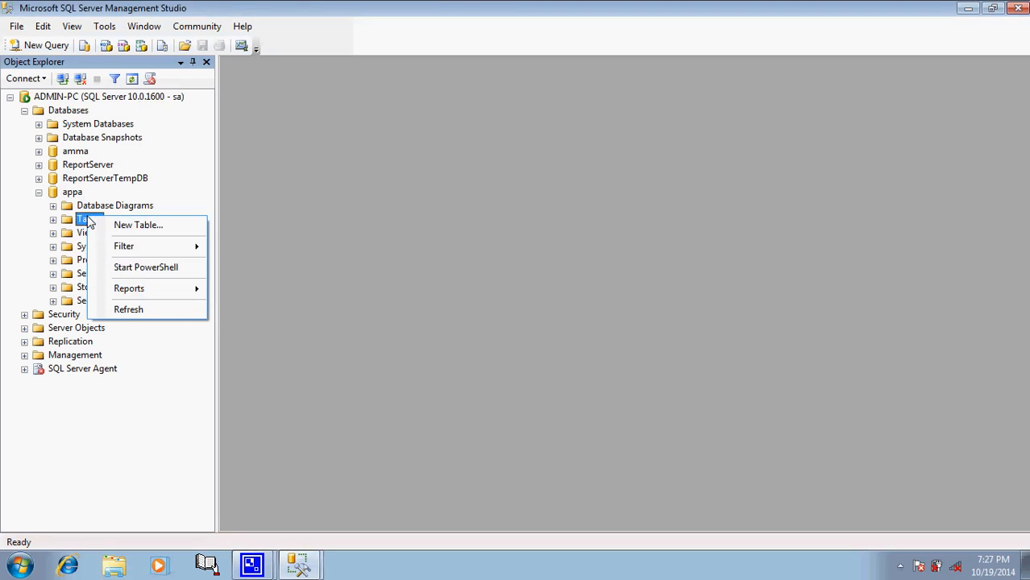
click(202, 166)
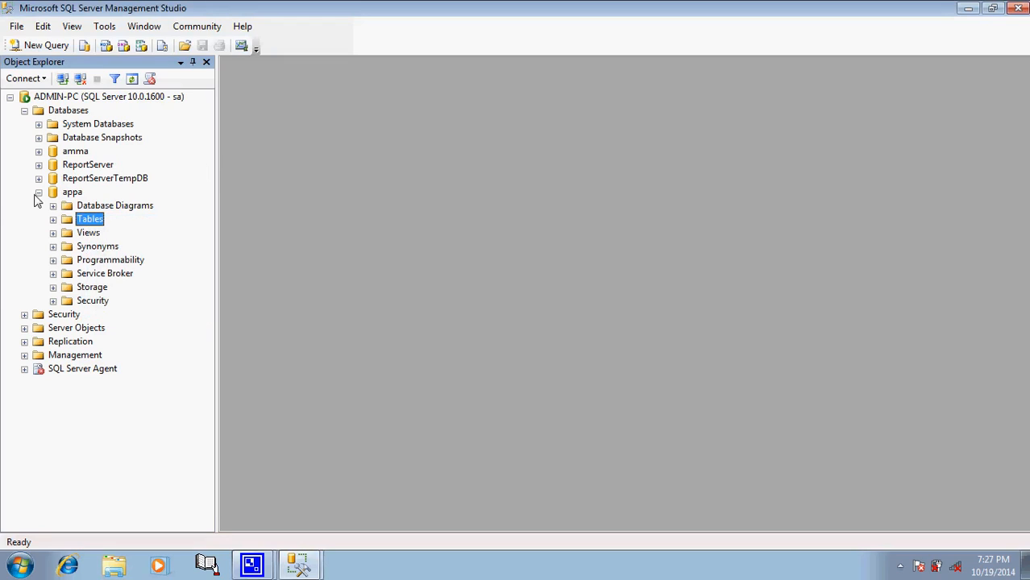
Step: Try to create a database with no name, then cancel the New Database dialog
click(70, 112)
right_click(71, 115)
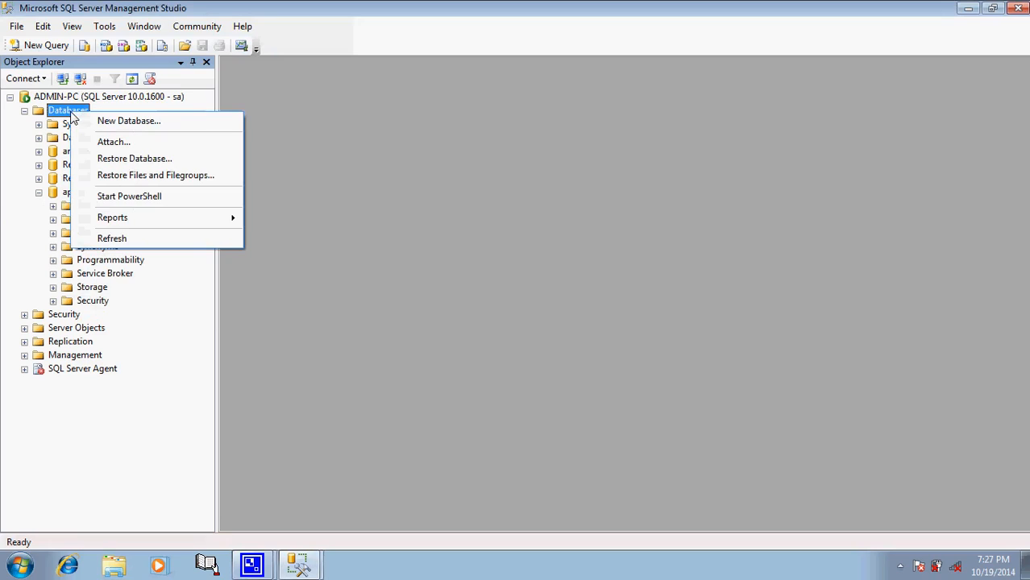
click(127, 128)
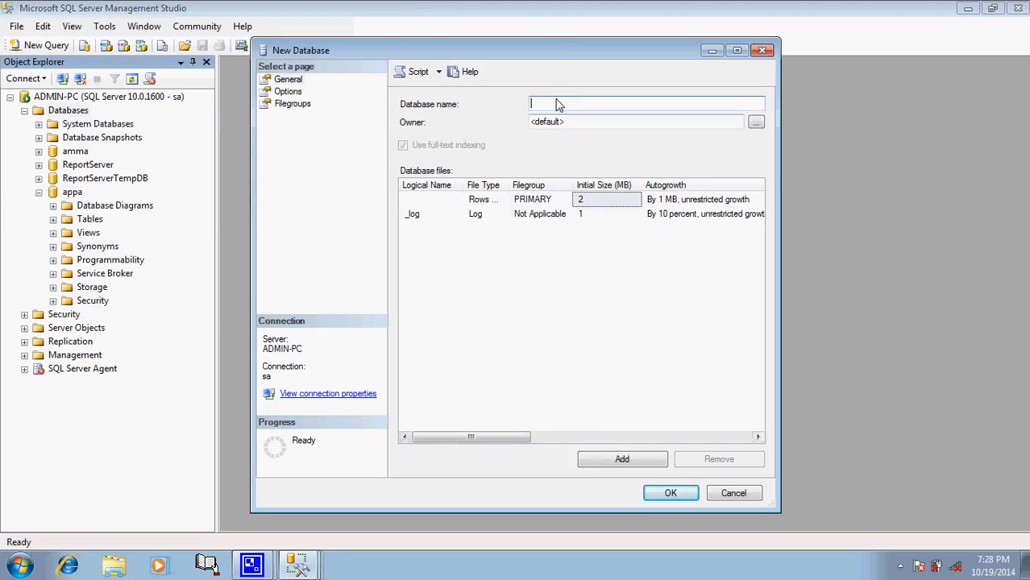
click(634, 440)
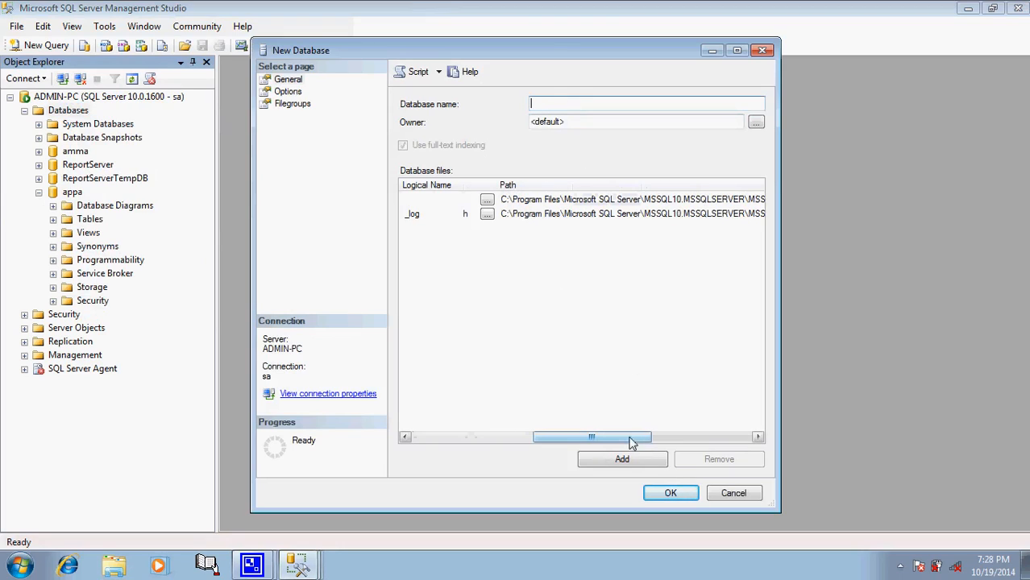
click(701, 438)
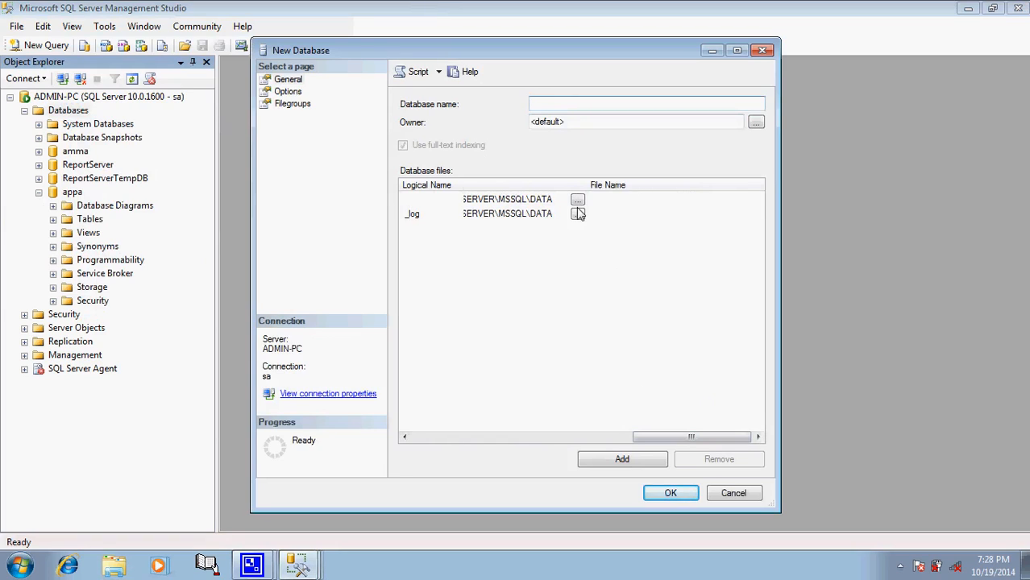
click(668, 494)
click(711, 305)
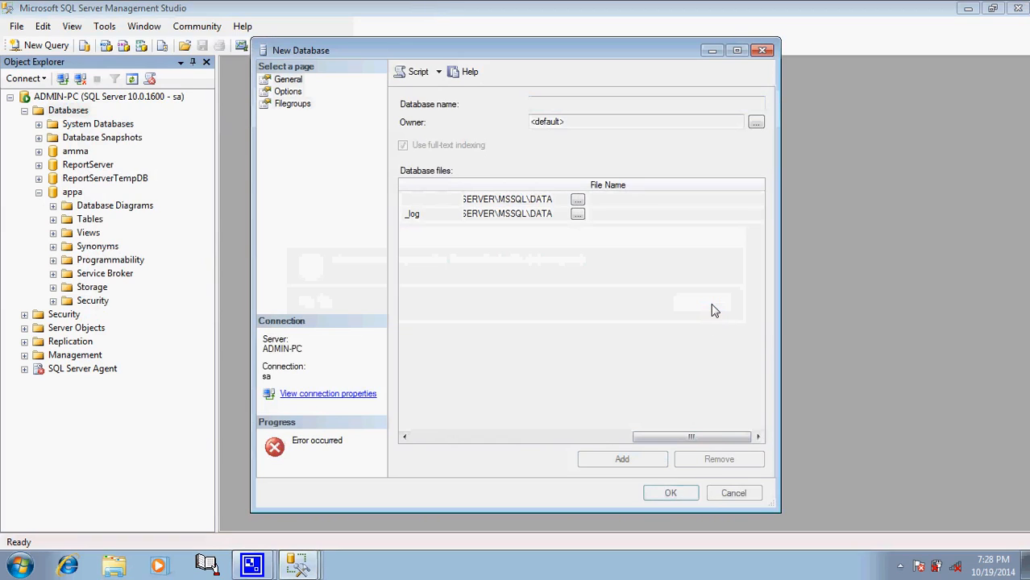
click(732, 493)
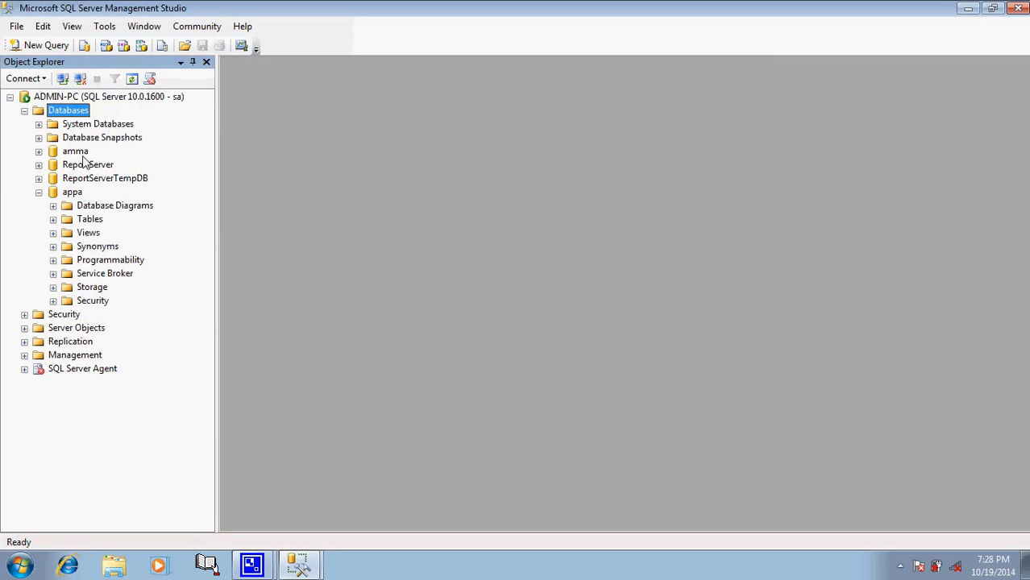
Step: Collapse the appa database node in Object Explorer
click(38, 193)
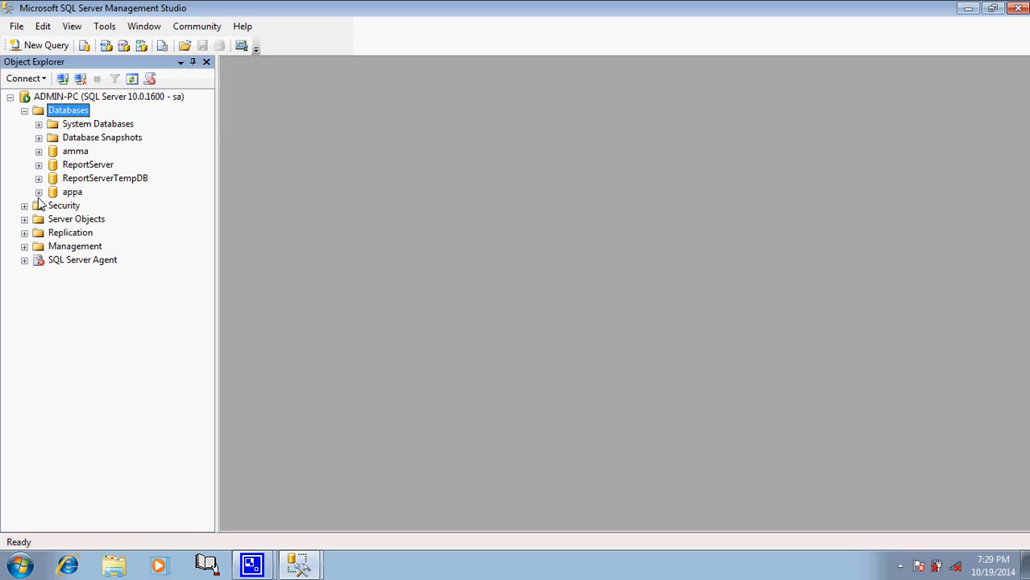
click(253, 567)
click(250, 509)
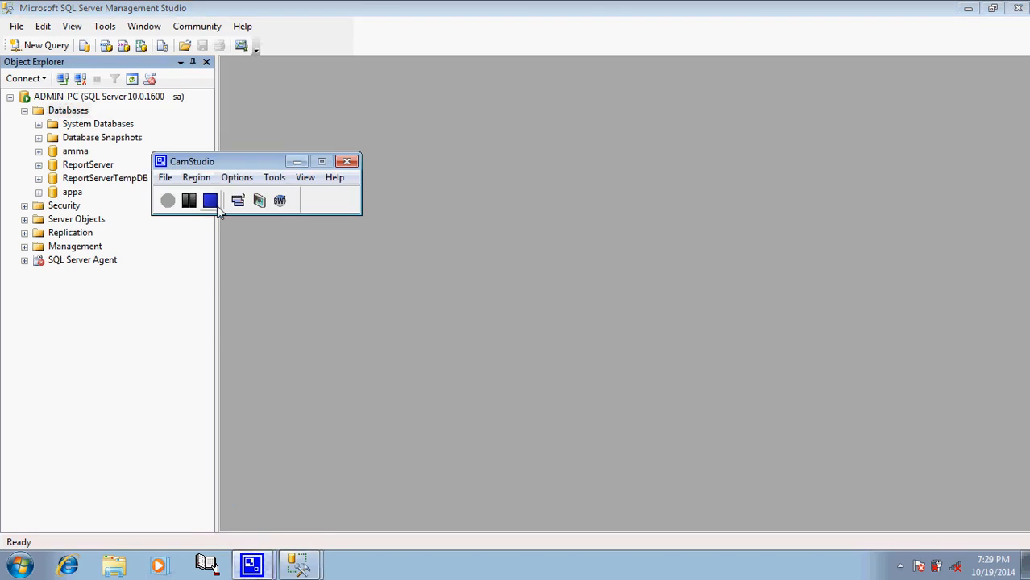